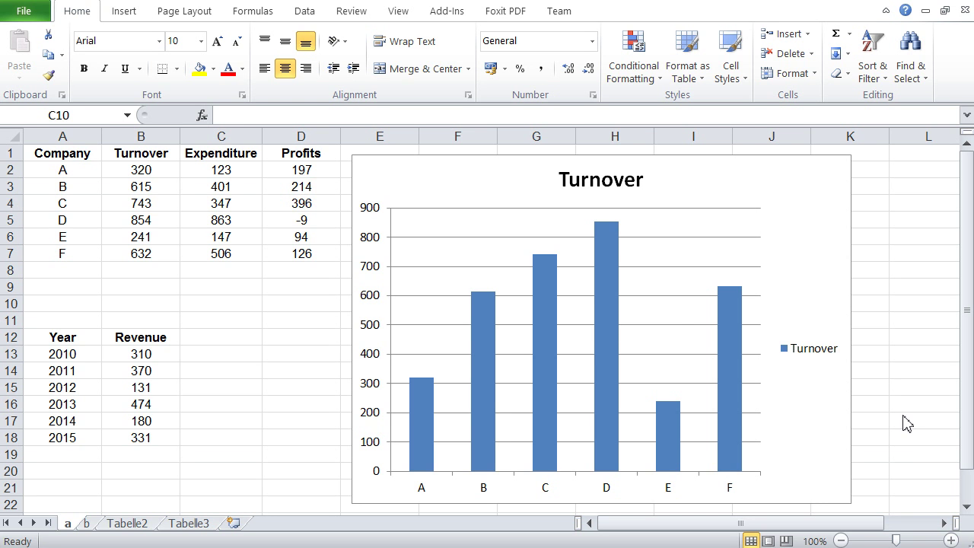
- Select the Turnover column chart so the Chart Tools tabs appear
click(407, 175)
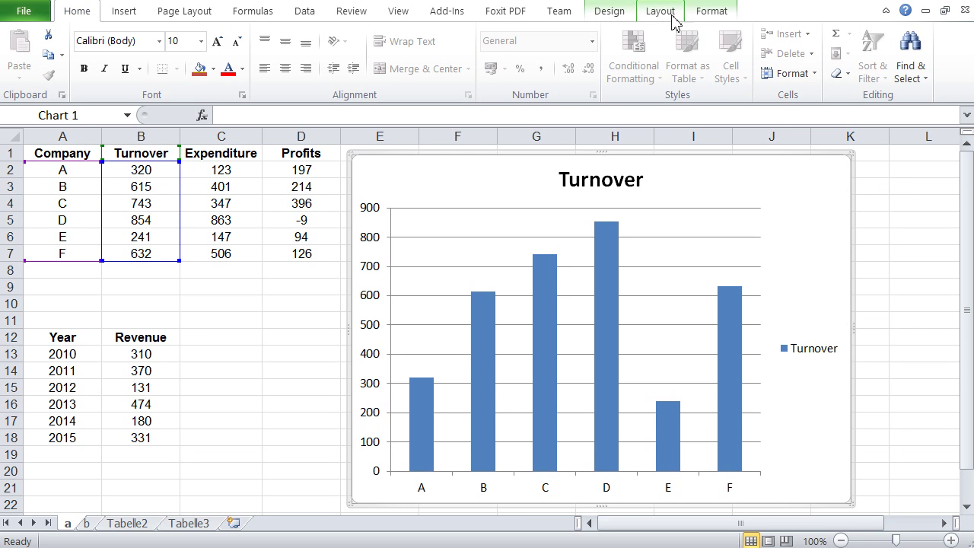
- Change the Turnover chart from a column chart to a horizontal Bar chart subtype
click(610, 16)
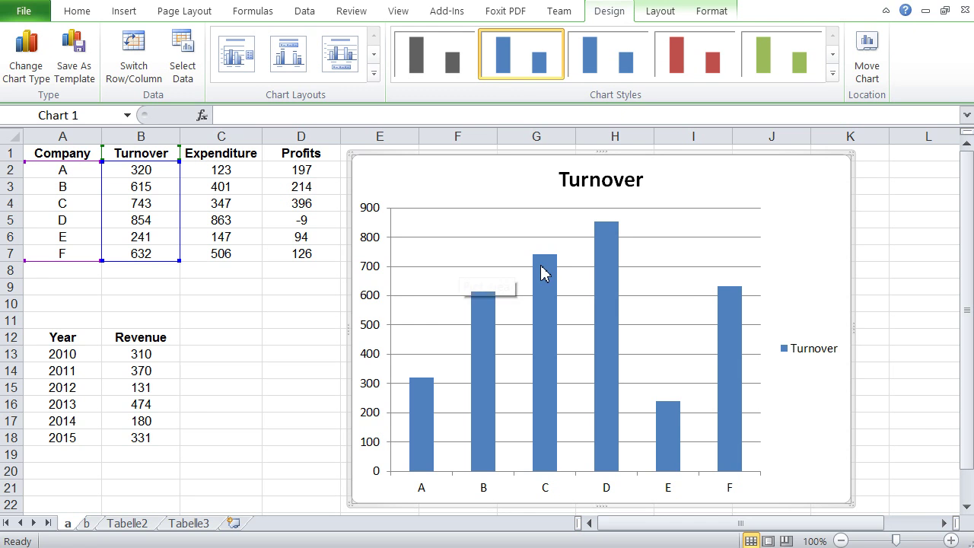
mouse_move(541, 271)
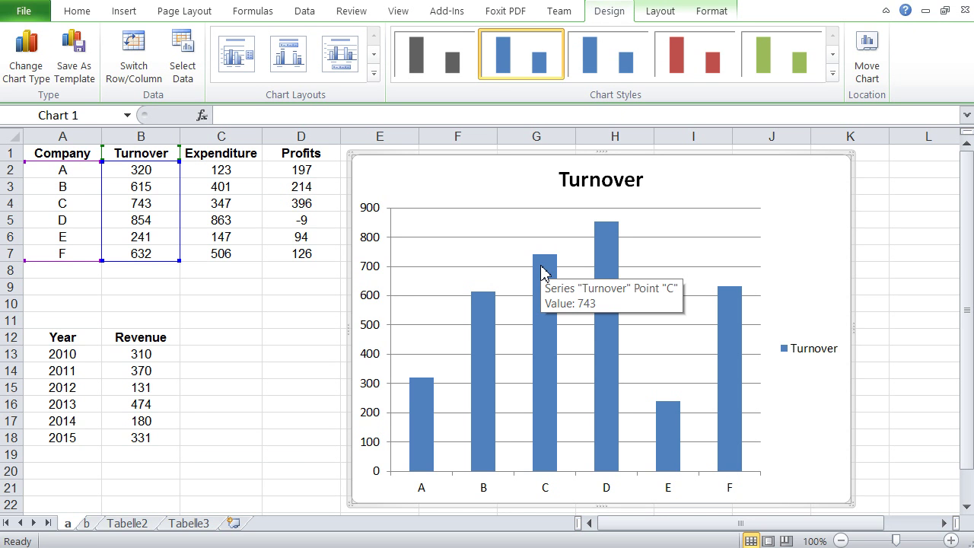
click(29, 79)
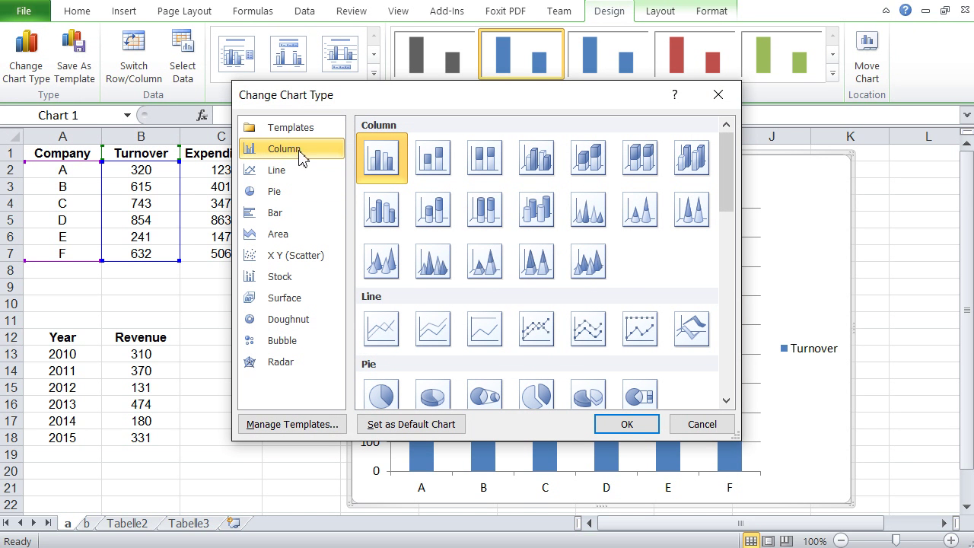
click(295, 215)
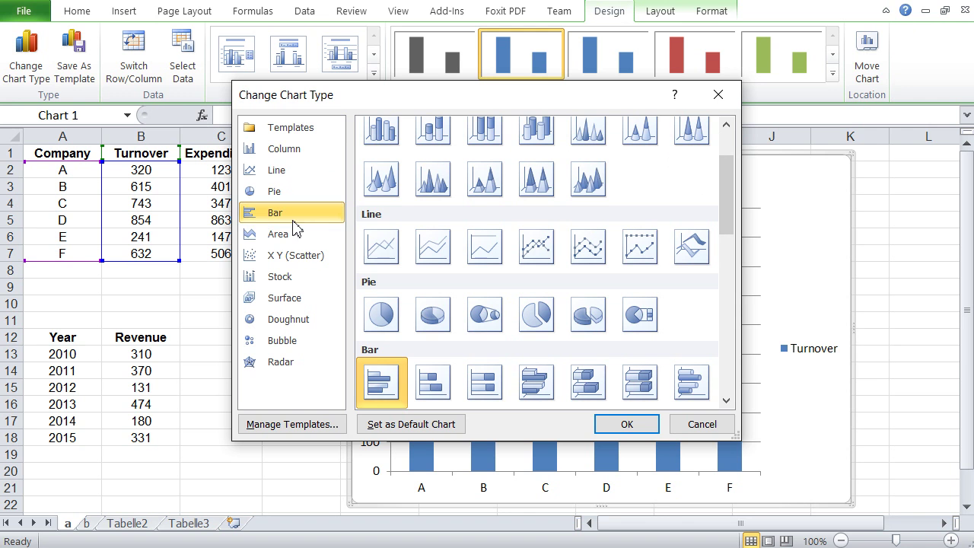
click(434, 383)
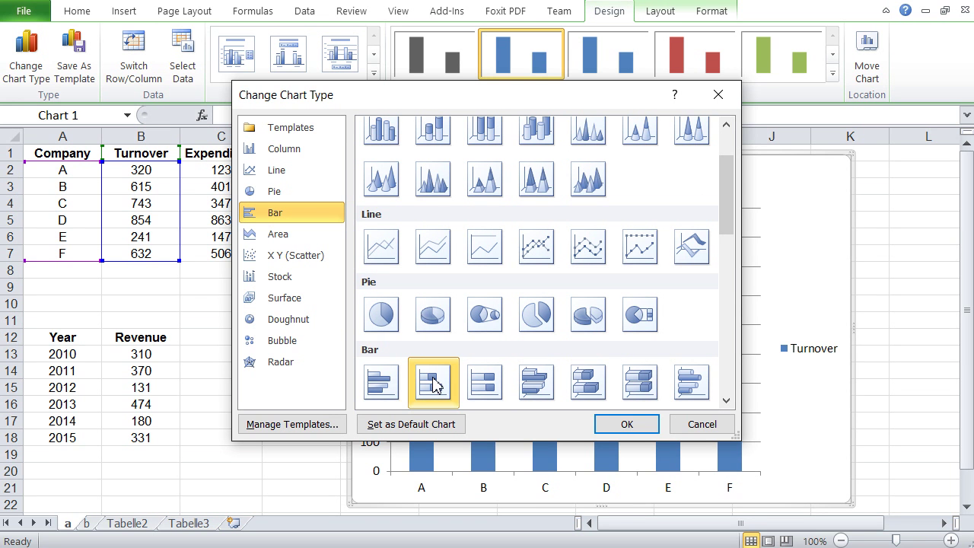
click(644, 427)
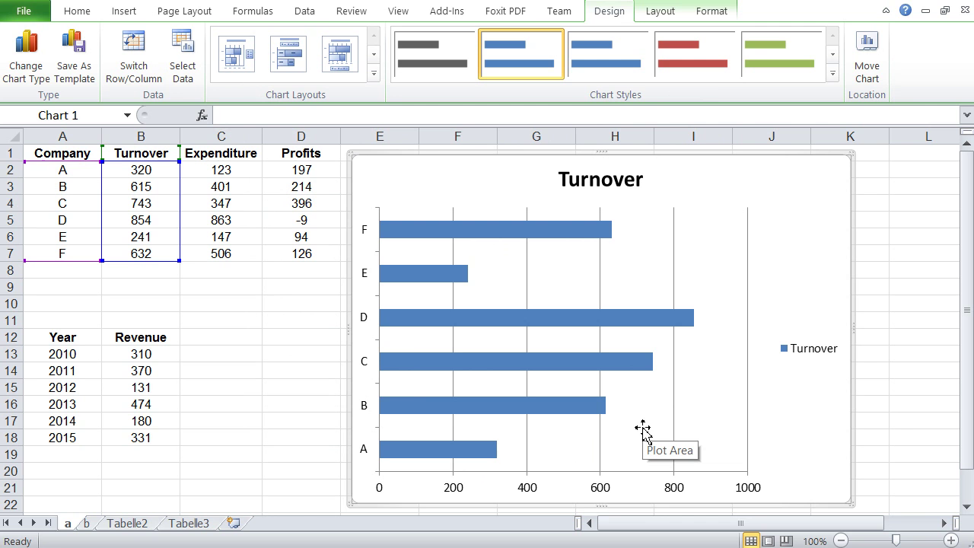
- Delete the chart legend and the vertical gridlines from the Turnover bar chart
click(810, 354)
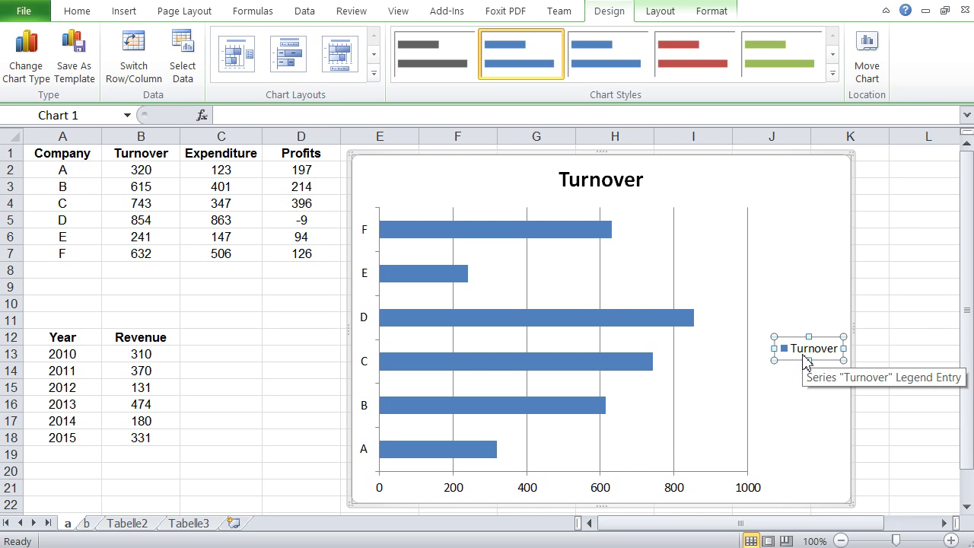
key(Delete)
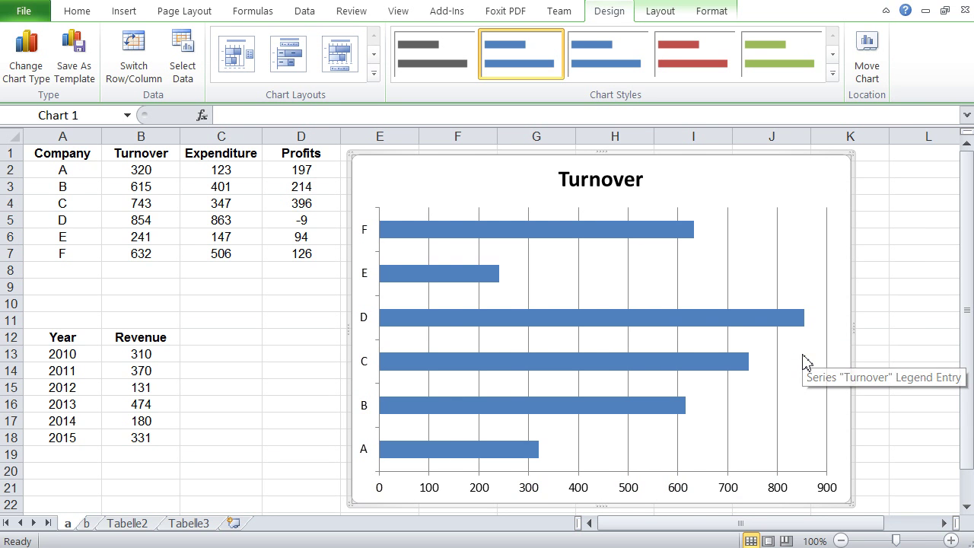
click(780, 260)
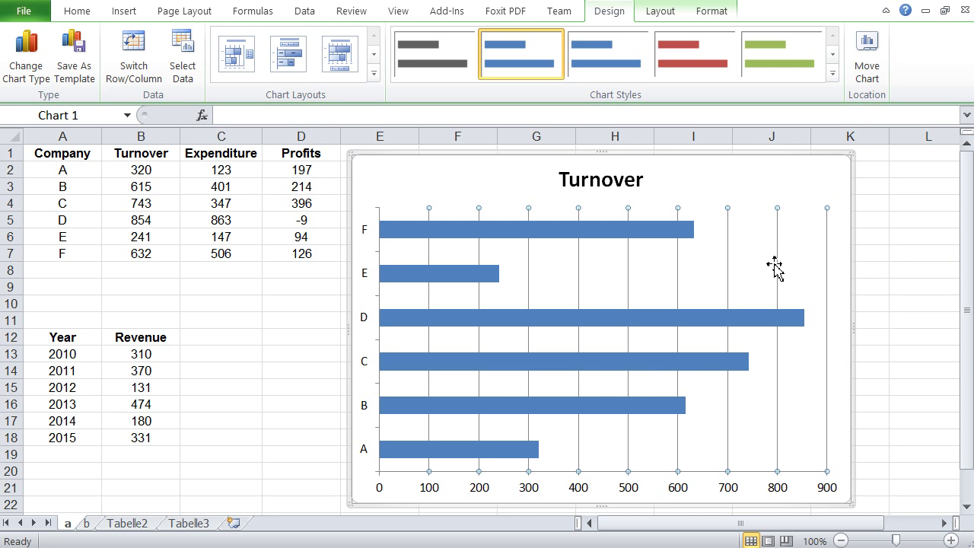
key(Delete)
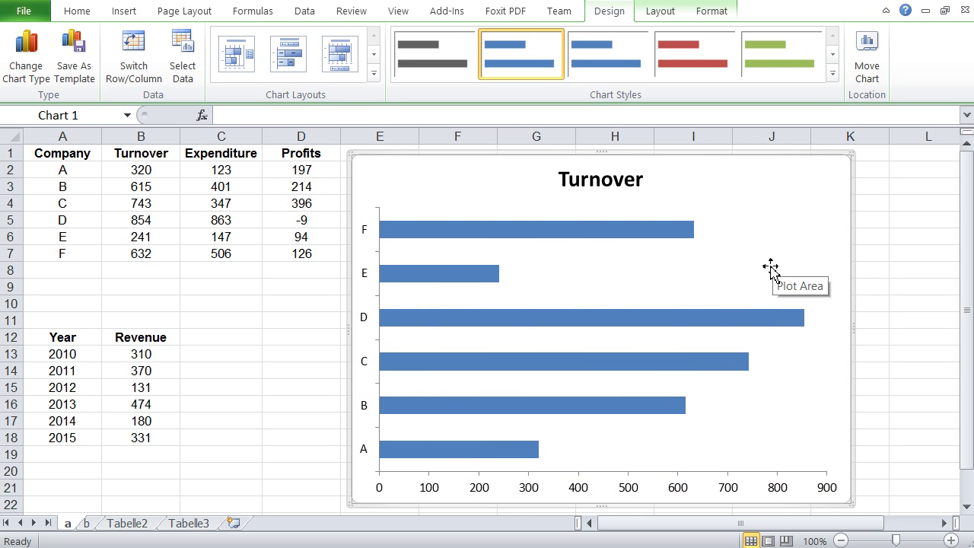
mouse_move(517, 231)
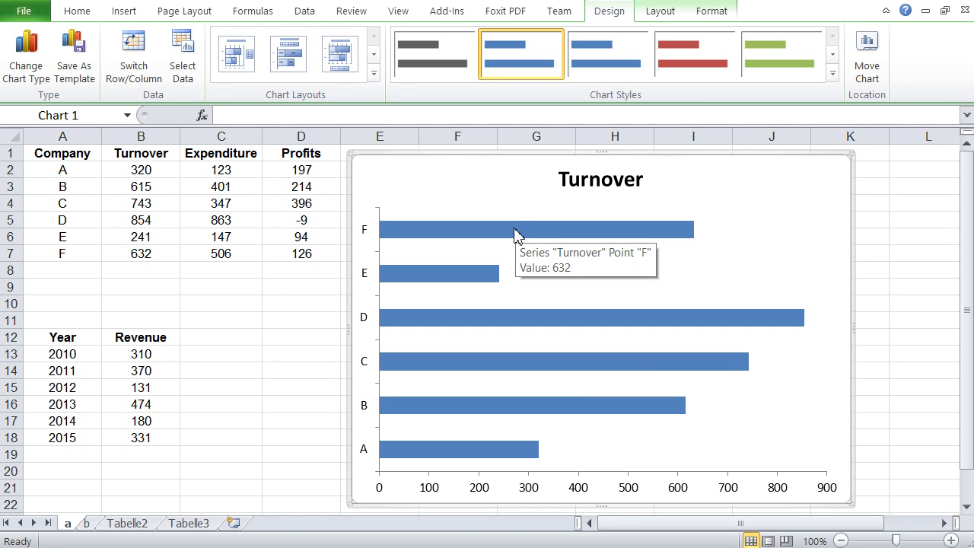
- Give the whole Turnover bar series a solid standard red fill
double_click(514, 232)
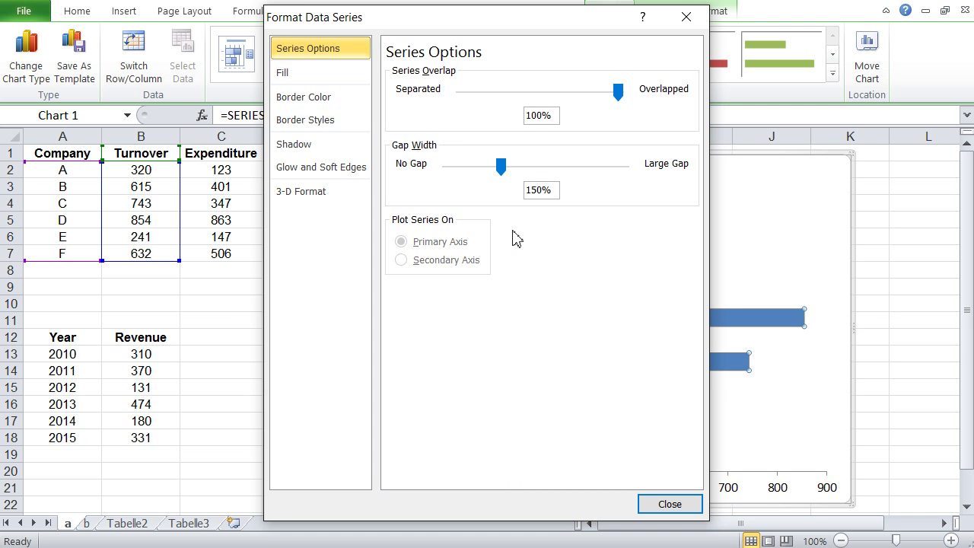
drag(436, 26, 422, 16)
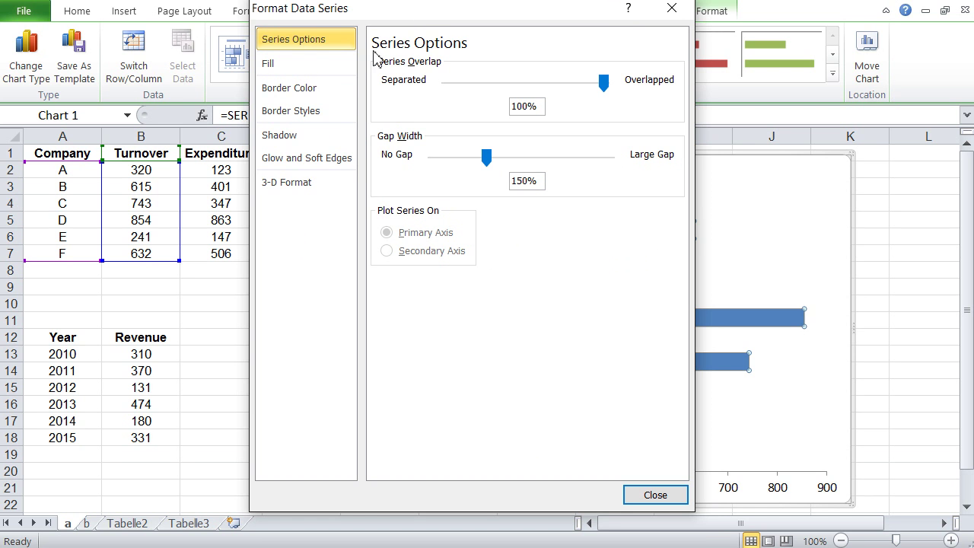
click(288, 65)
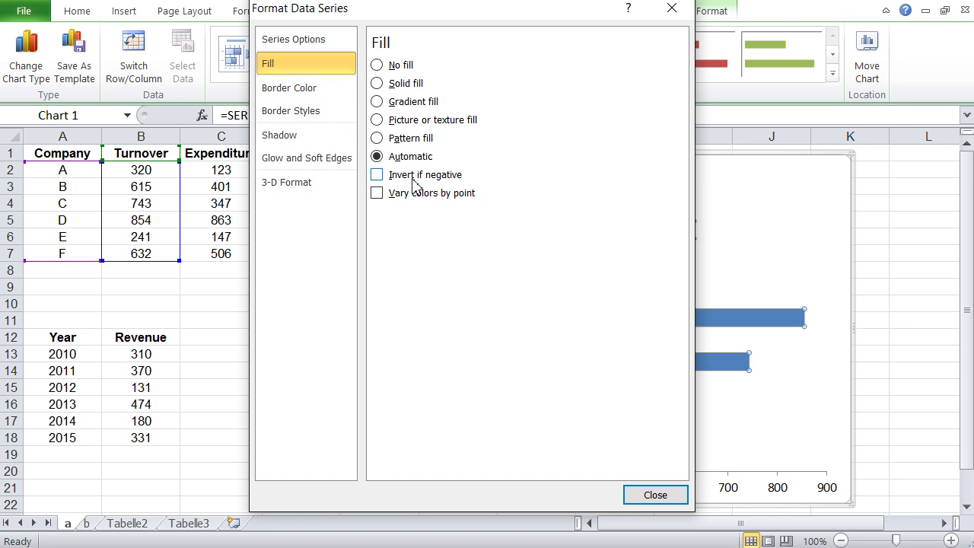
click(383, 84)
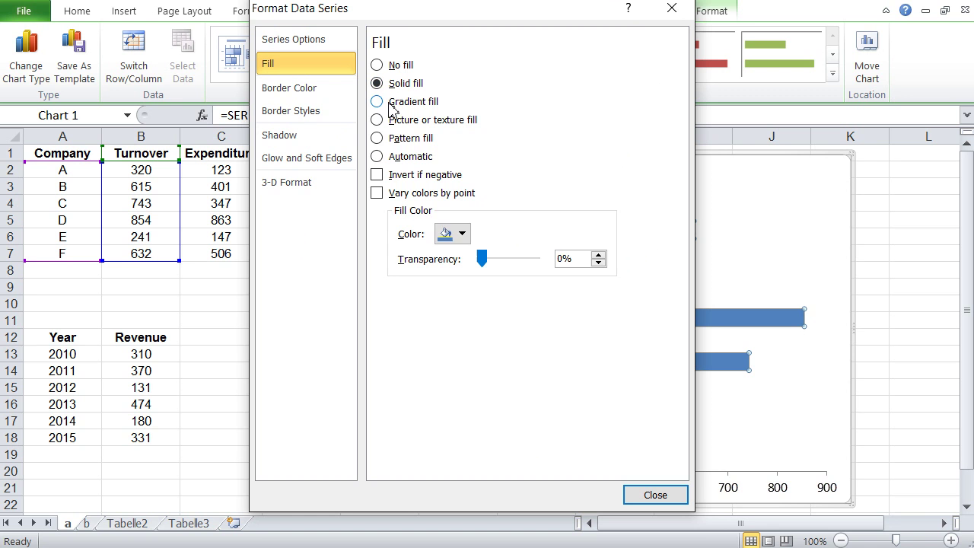
click(466, 236)
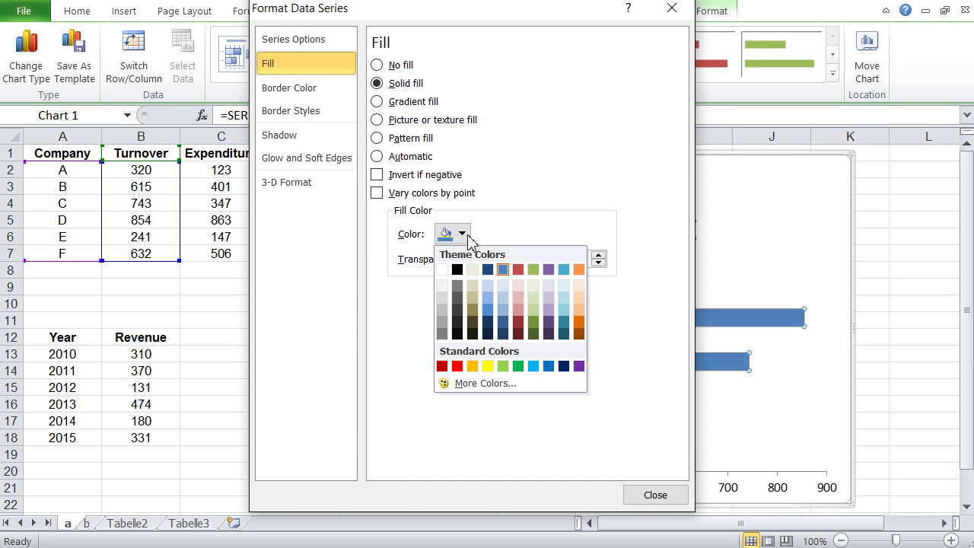
click(458, 365)
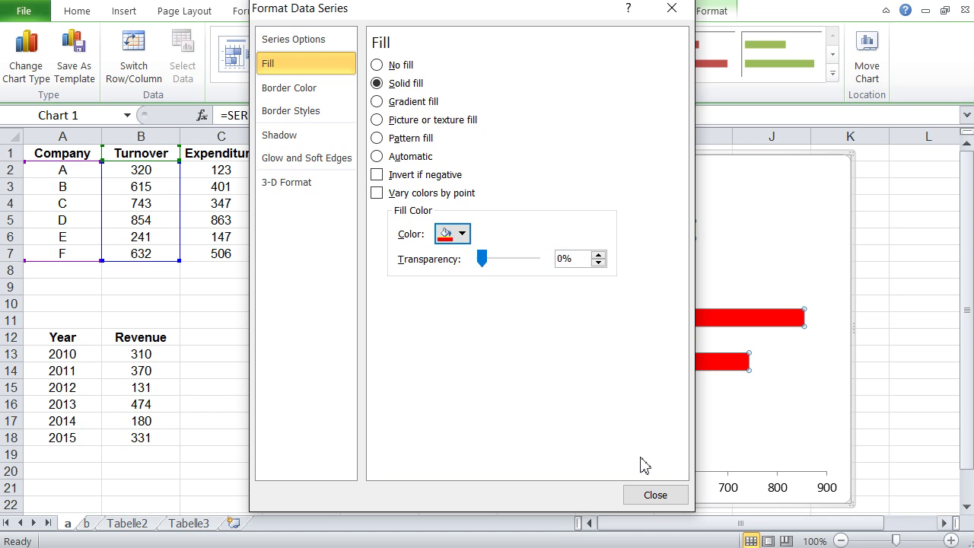
click(659, 498)
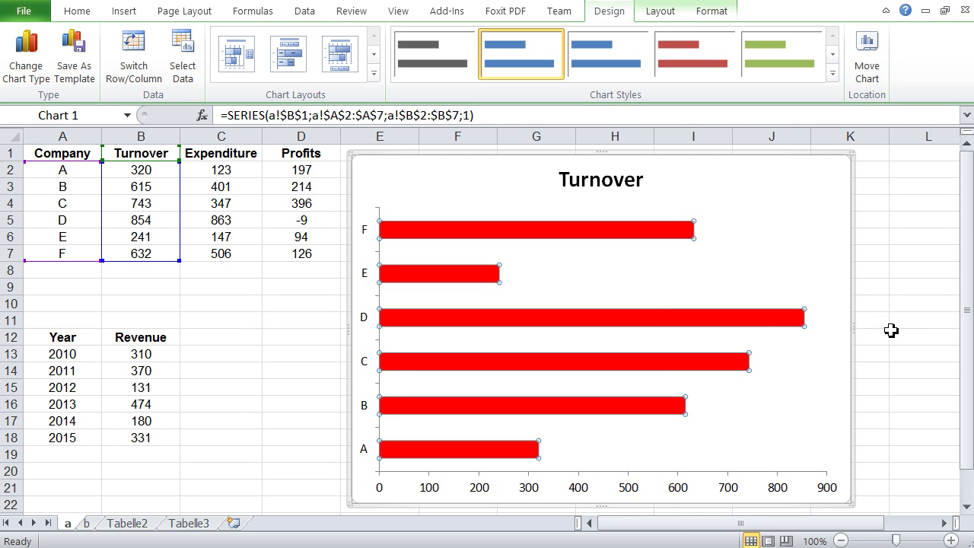
click(252, 313)
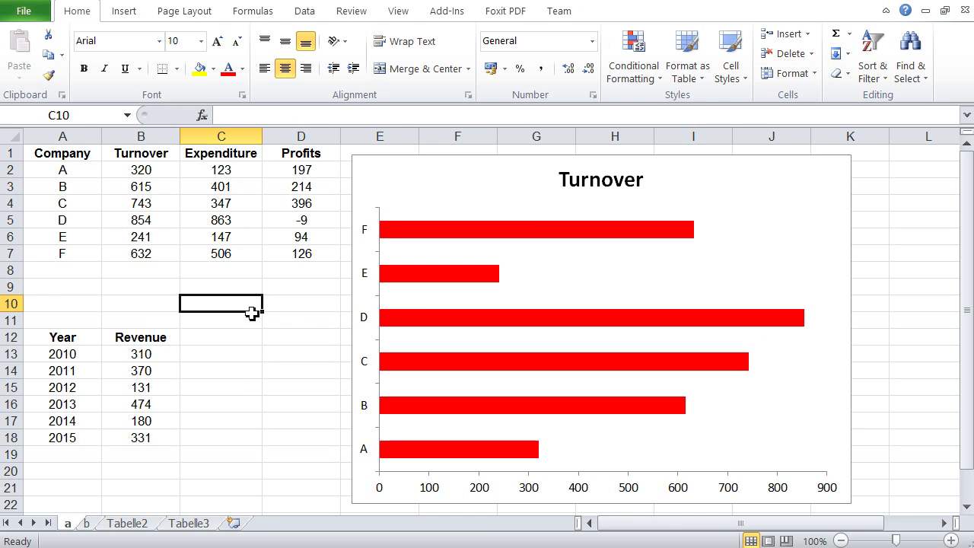
- Fill the single data point F with standard purple, leaving the other bars red
click(564, 281)
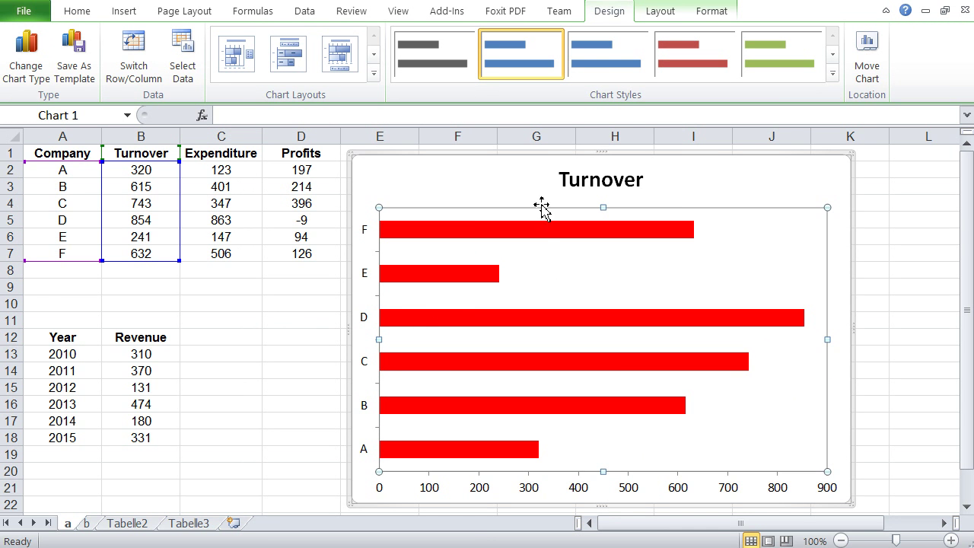
click(537, 234)
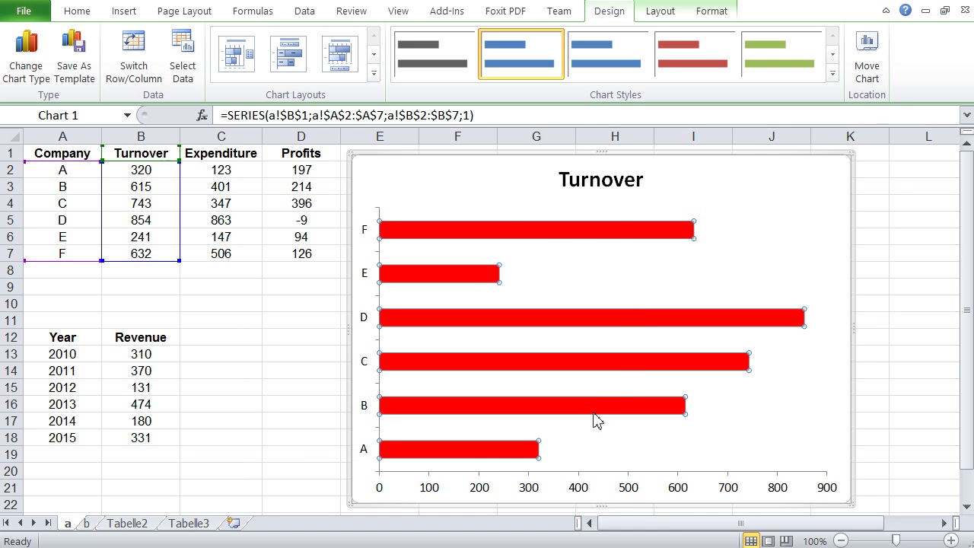
mouse_move(569, 236)
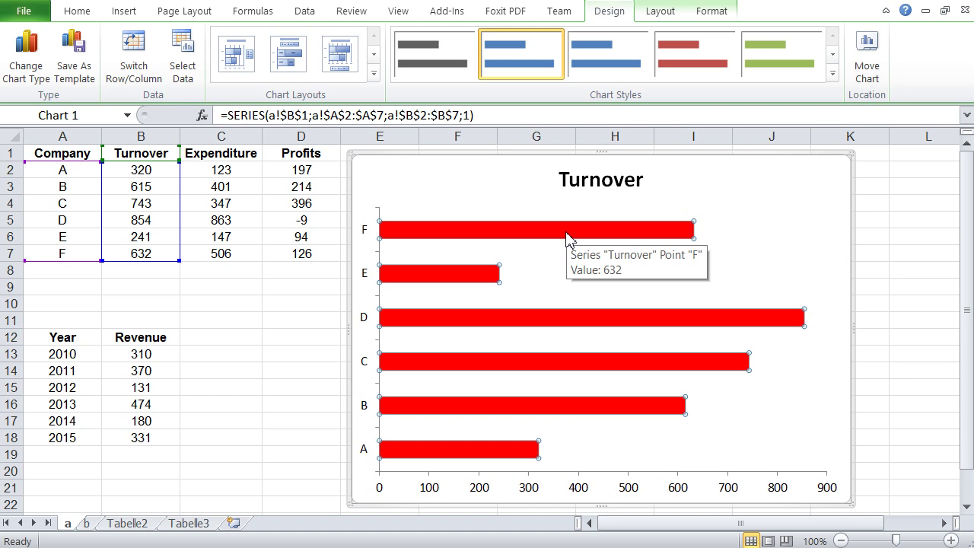
click(569, 237)
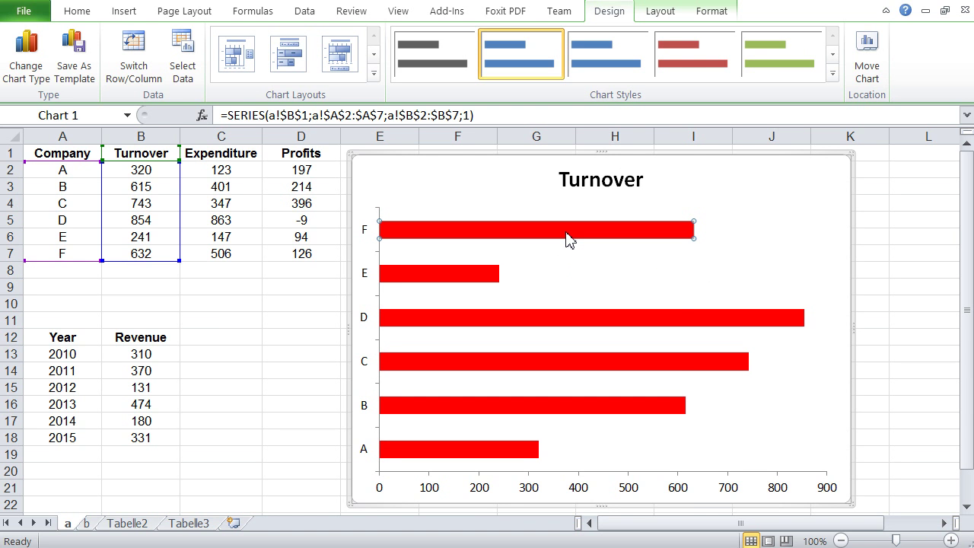
double_click(568, 237)
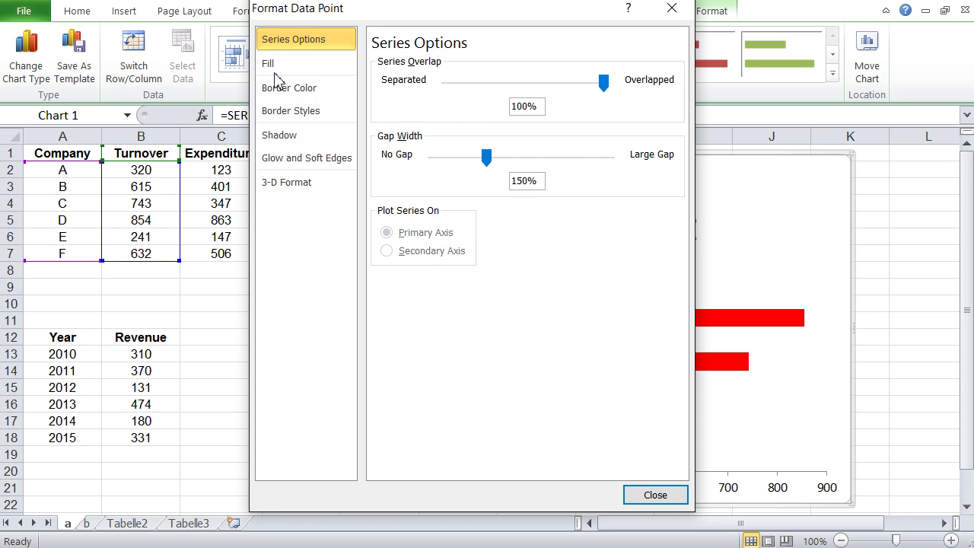
click(277, 65)
click(465, 235)
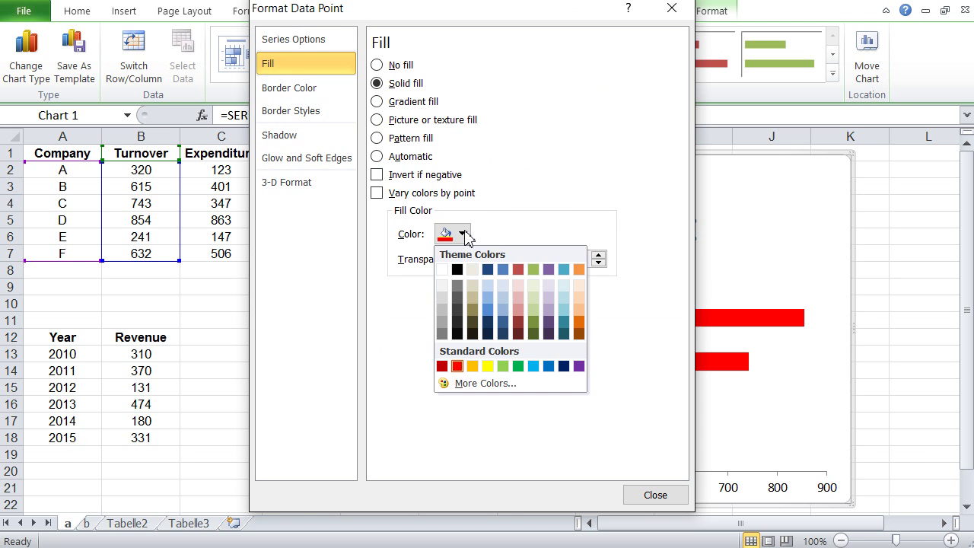
click(578, 367)
click(672, 496)
click(481, 281)
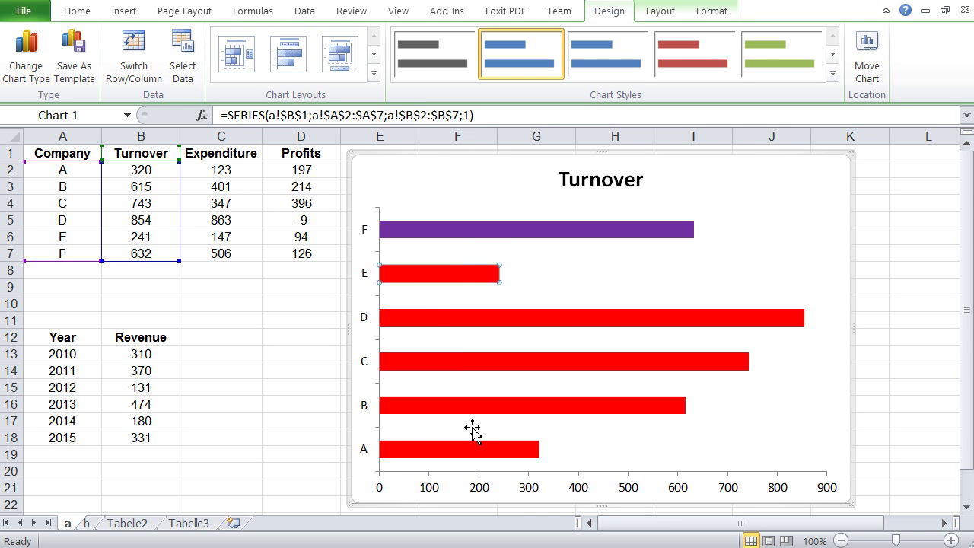
mouse_move(434, 282)
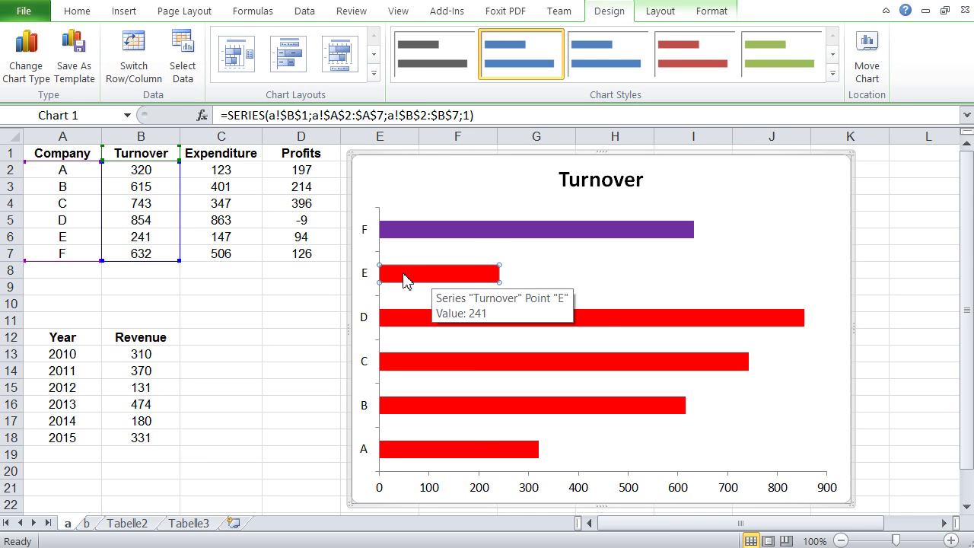
- Fill data point E with yellow in the Format Data Point dialog
double_click(451, 275)
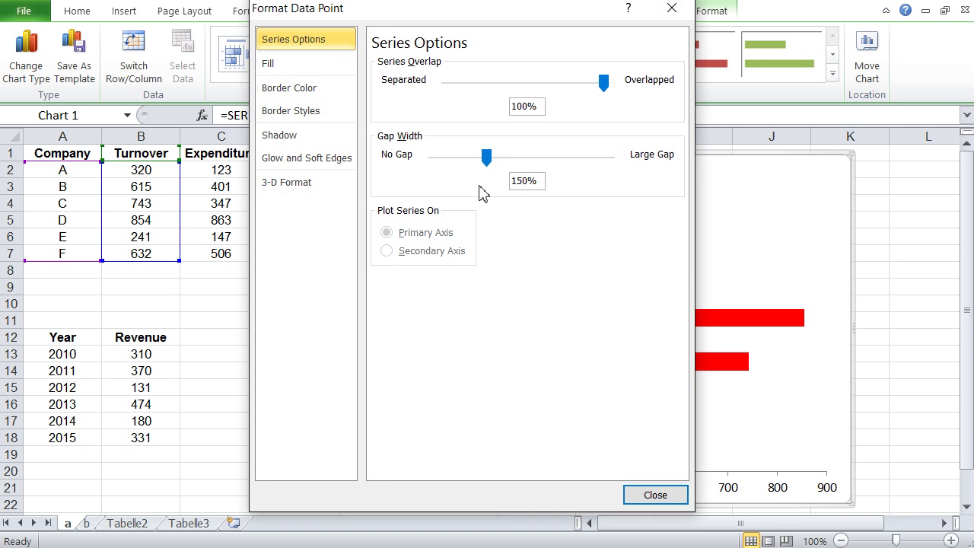
click(294, 67)
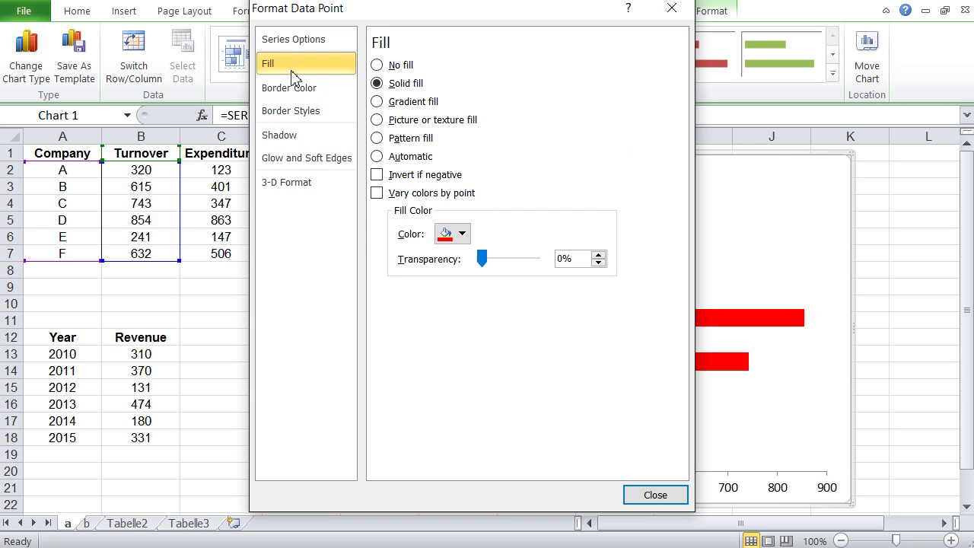
click(461, 234)
click(488, 366)
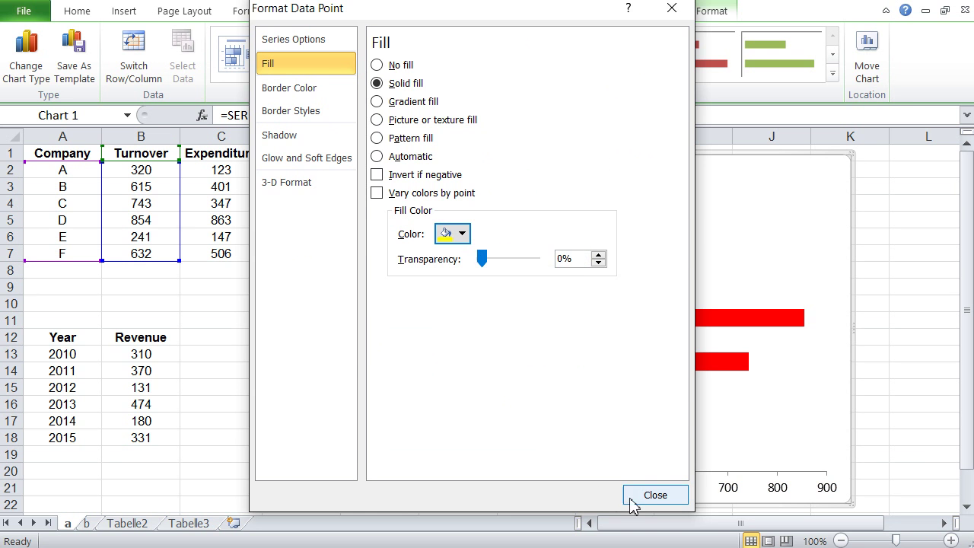
click(653, 495)
click(522, 321)
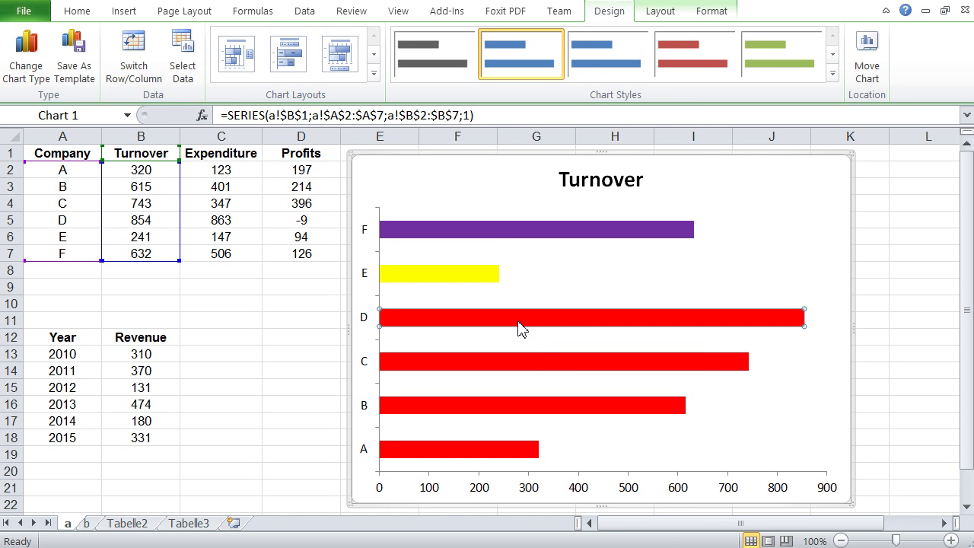
click(277, 331)
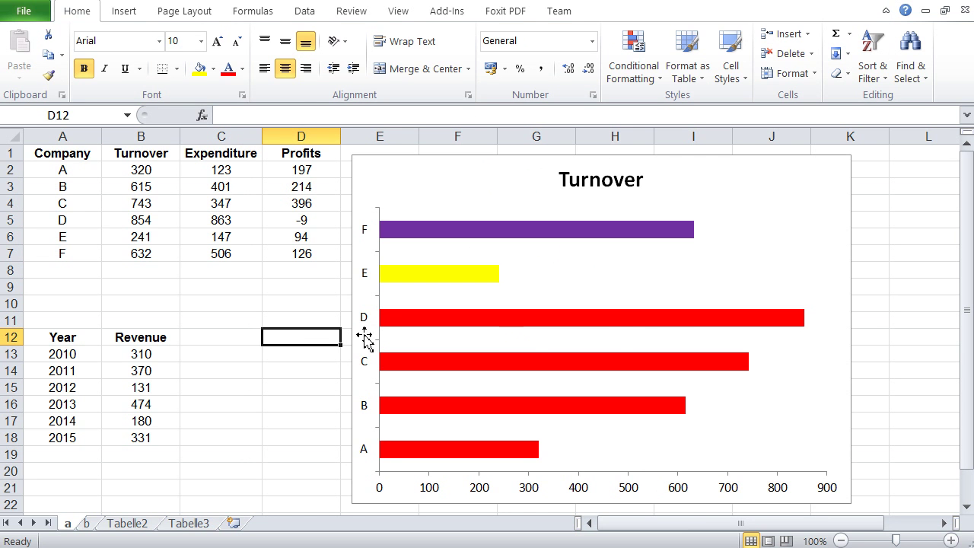
- Fill the single data point D with standard light blue
double_click(628, 323)
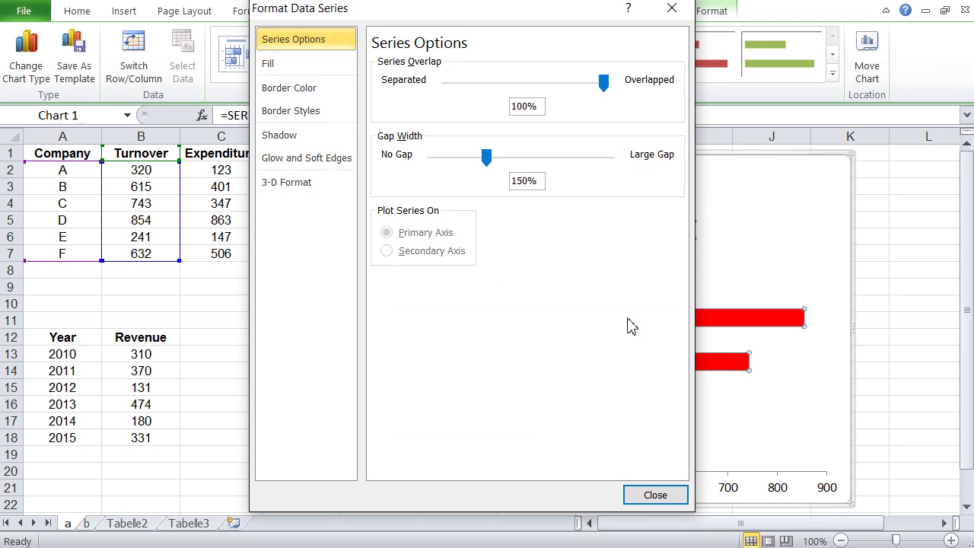
click(651, 495)
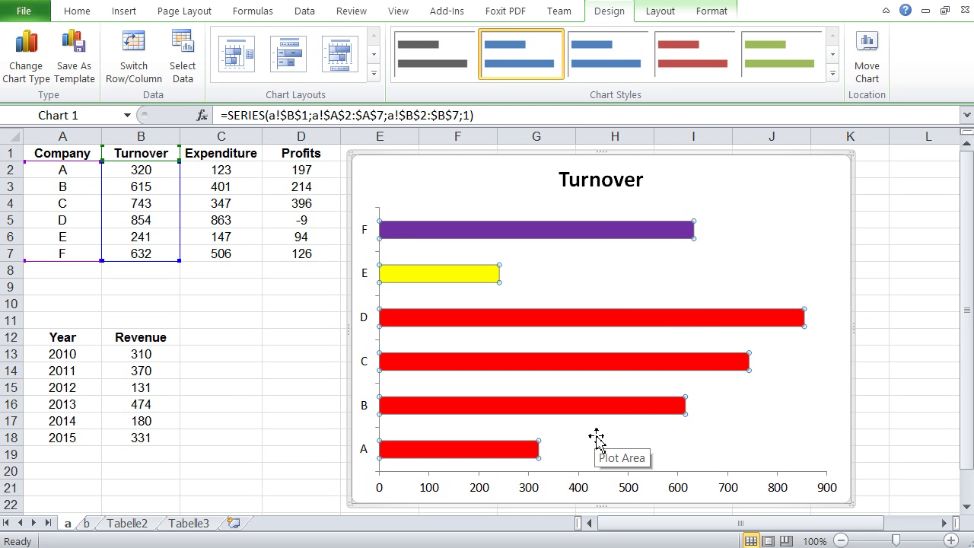
click(584, 320)
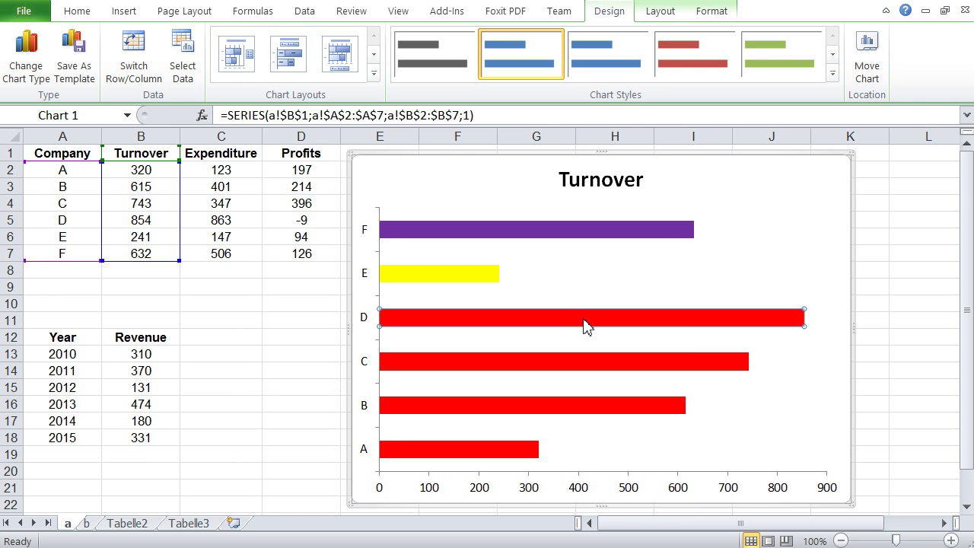
double_click(585, 326)
click(282, 64)
click(460, 234)
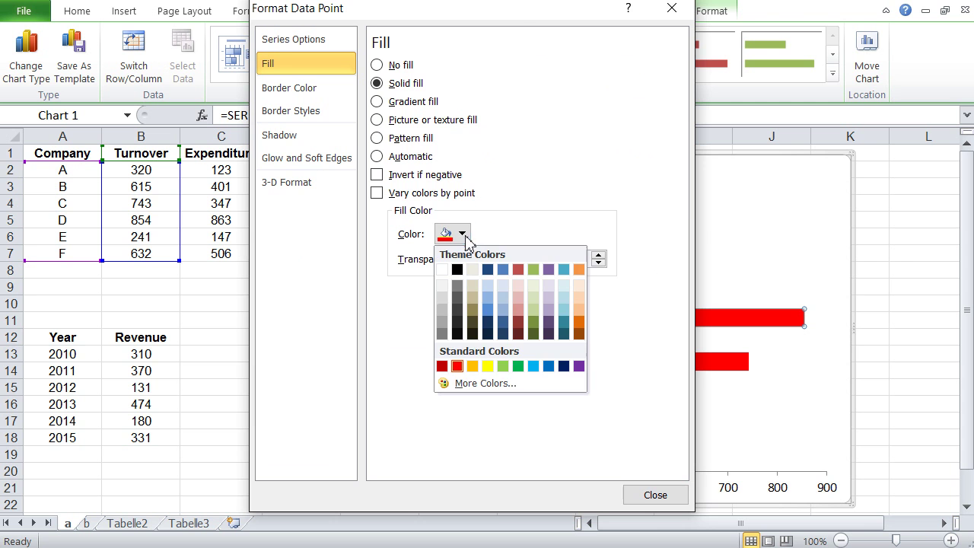
click(532, 366)
click(652, 495)
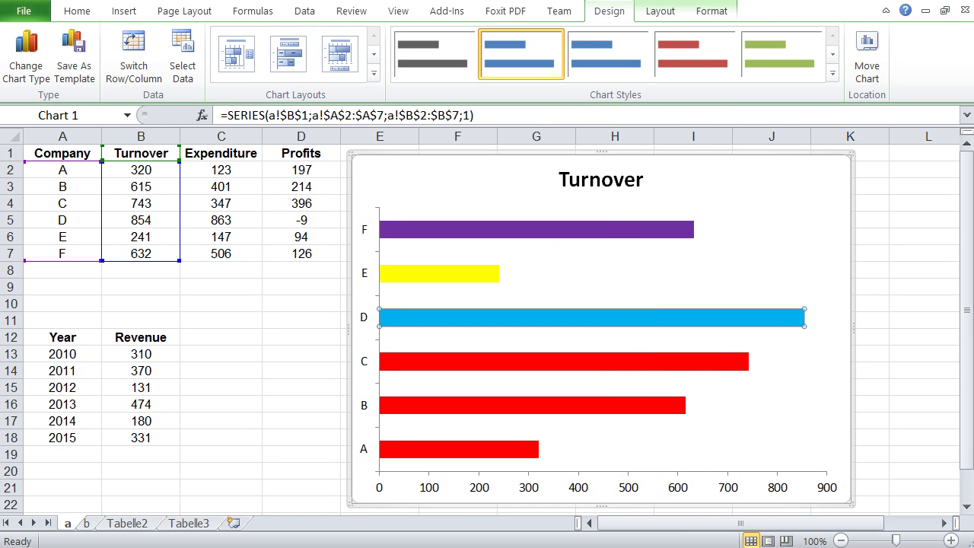
click(713, 371)
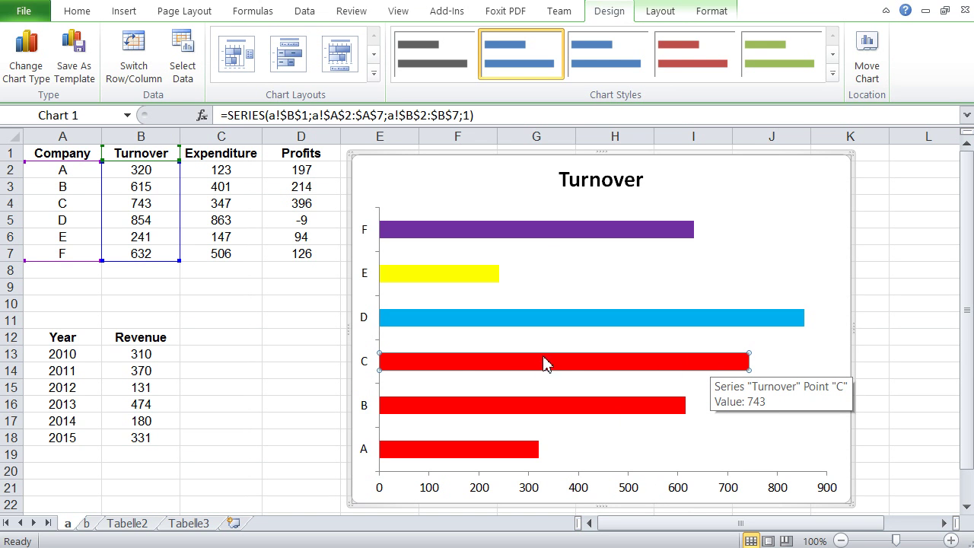
- Fill bar C with a light olive-green theme colour from the mini toolbar's Shape Fill
right_click(507, 370)
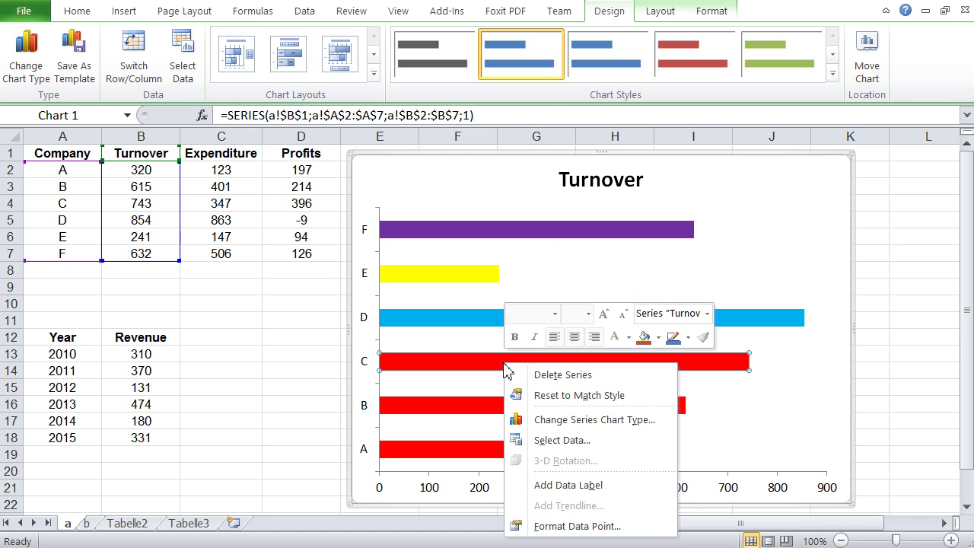
click(658, 337)
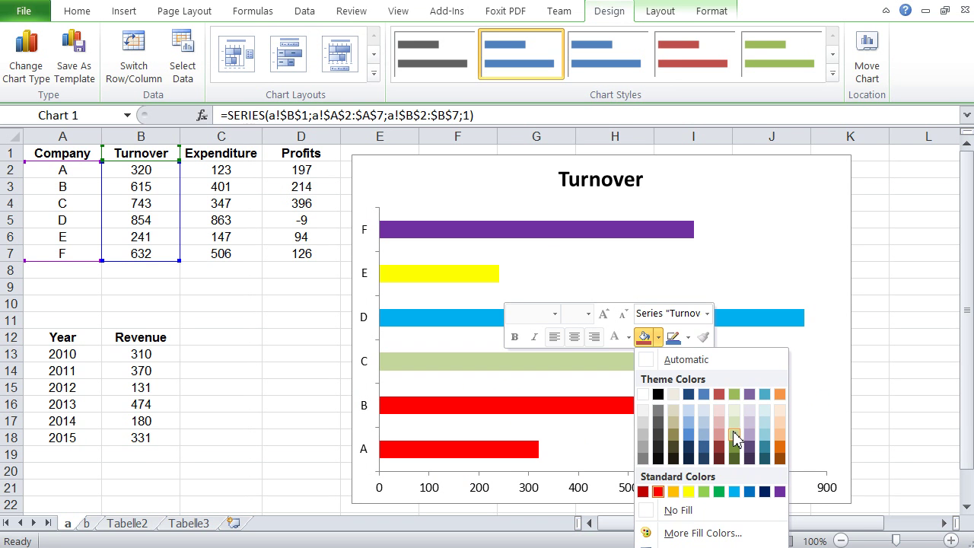
click(734, 431)
right_click(626, 413)
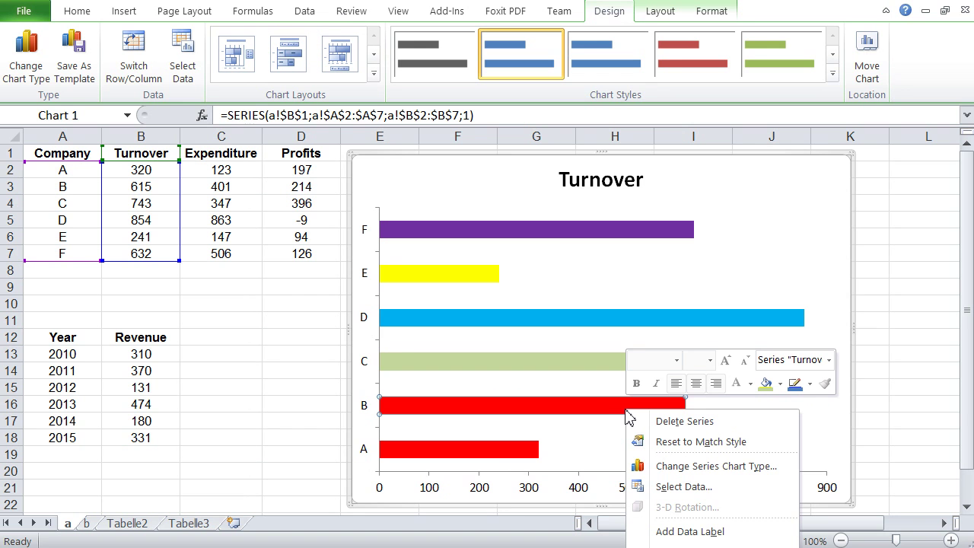
click(598, 411)
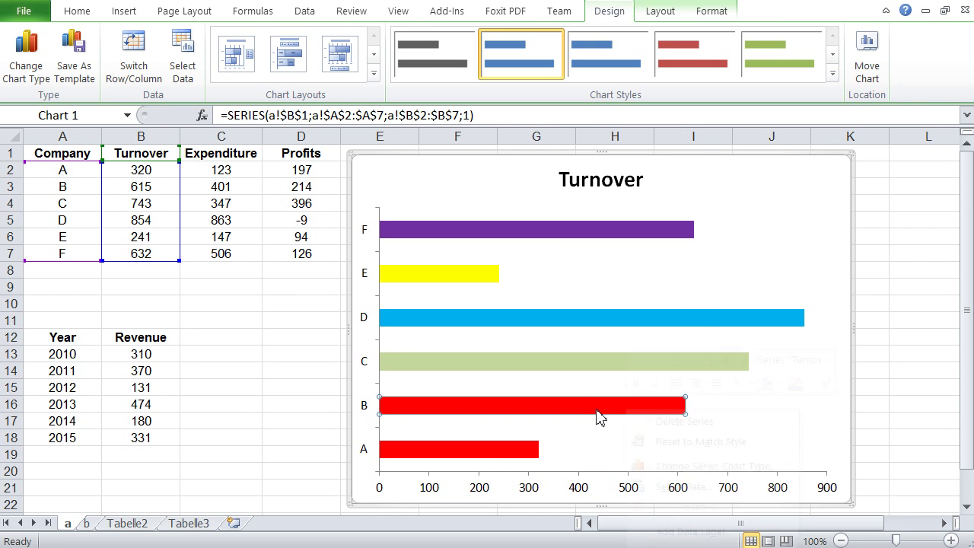
- Review bar B's Border Color, Border Styles and Shadow pages in Format Data Point
double_click(597, 417)
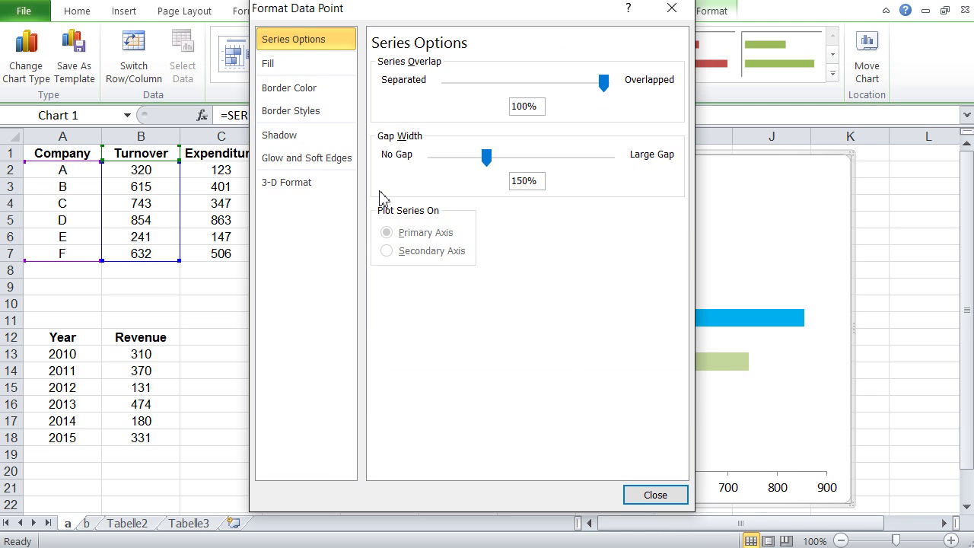
click(318, 92)
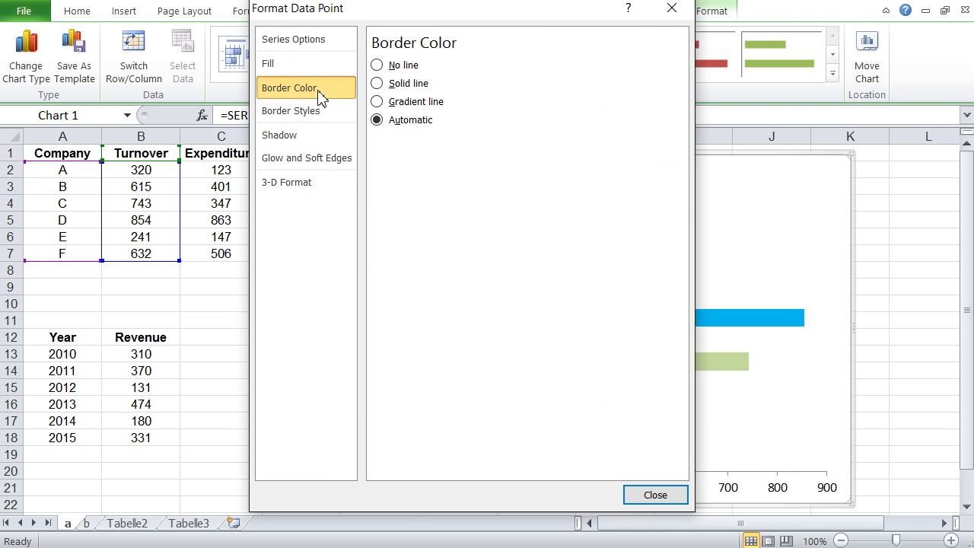
click(314, 109)
click(310, 140)
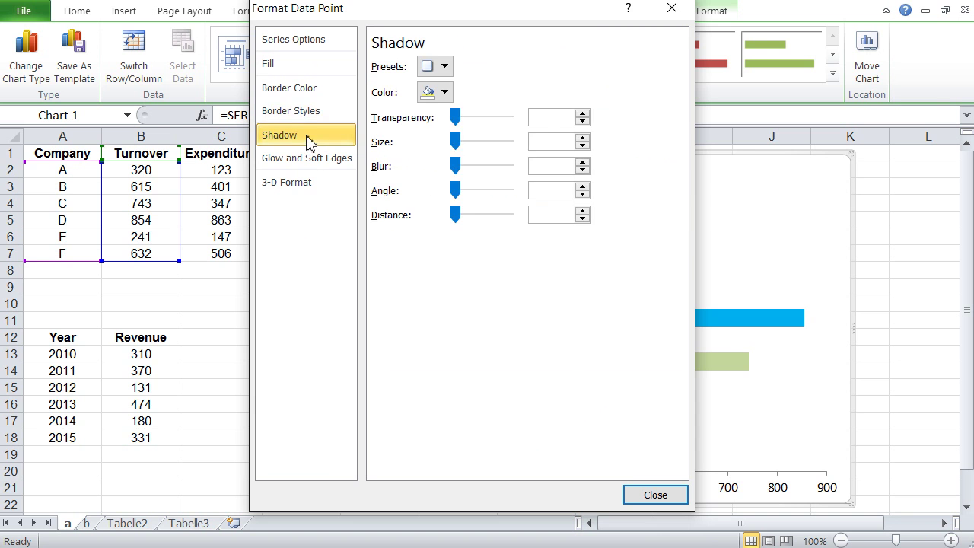
click(305, 115)
click(306, 96)
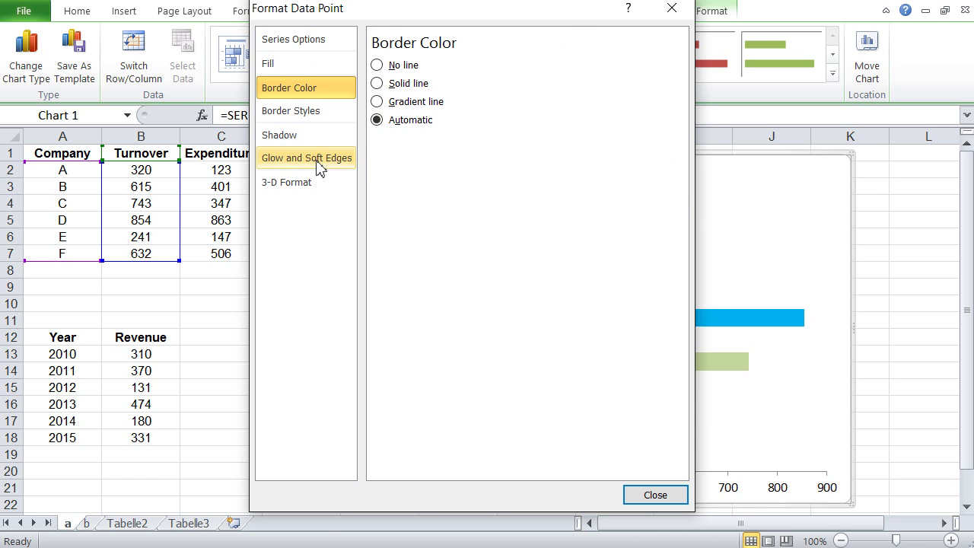
click(655, 495)
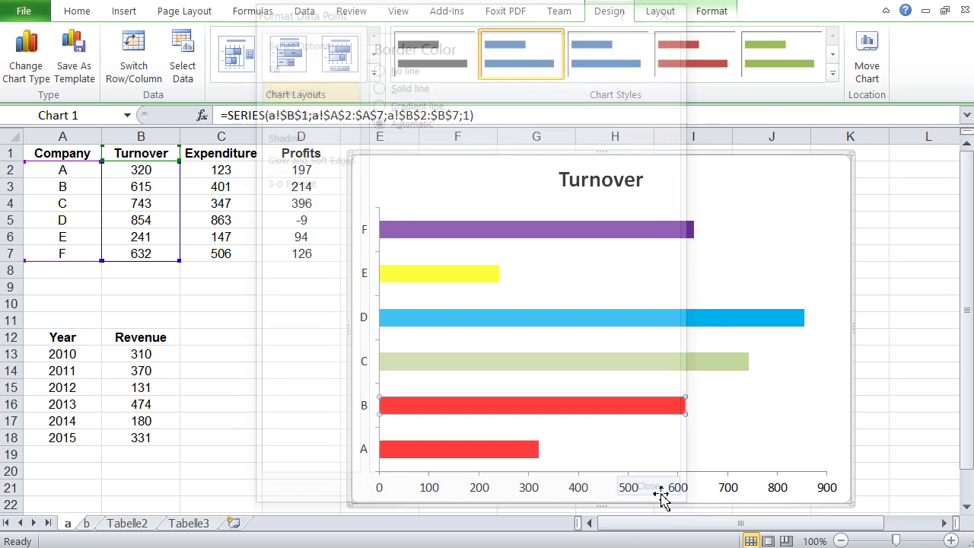
- Fill bar B with orange from the mini toolbar's Shape Fill palette
right_click(609, 414)
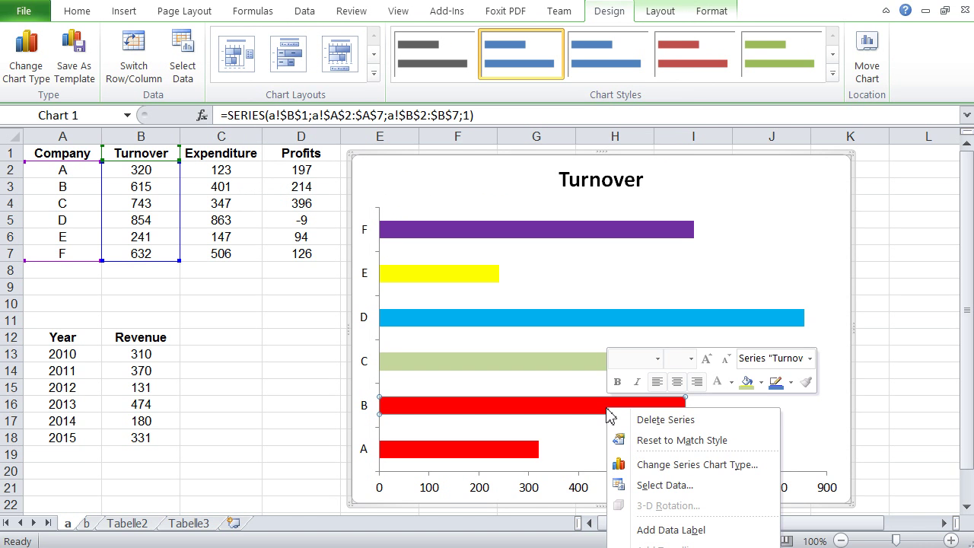
click(760, 383)
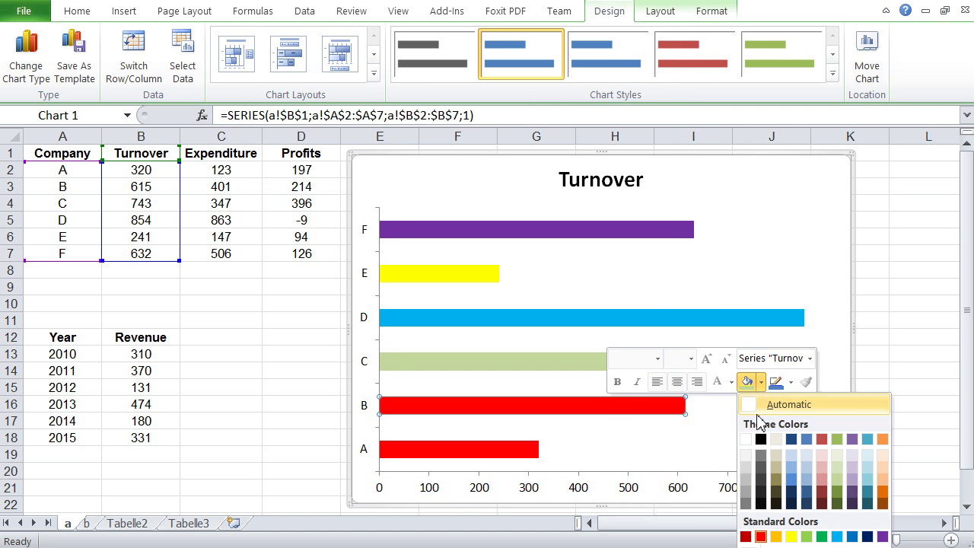
click(883, 489)
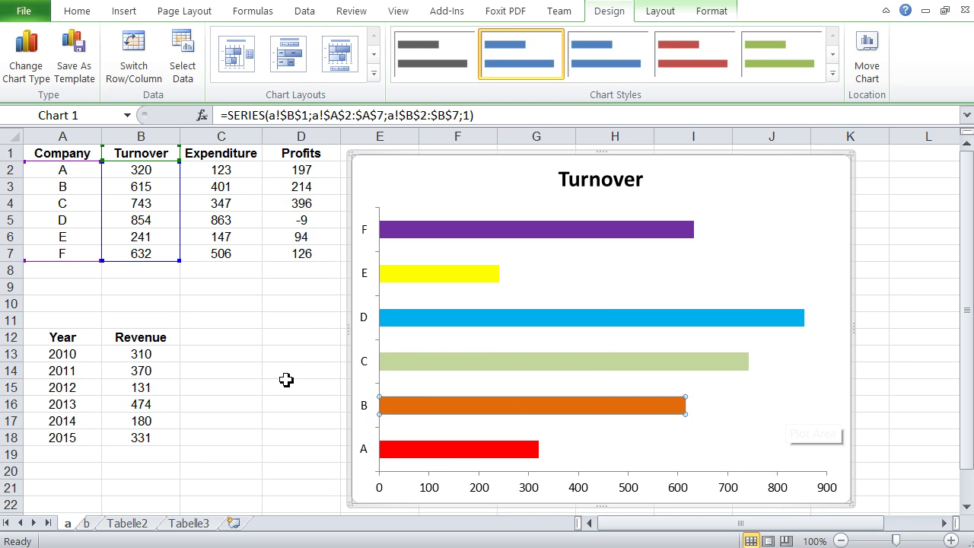
- Fill the plot area with light grey via Shape Fill and check it in Format Plot Area
click(542, 283)
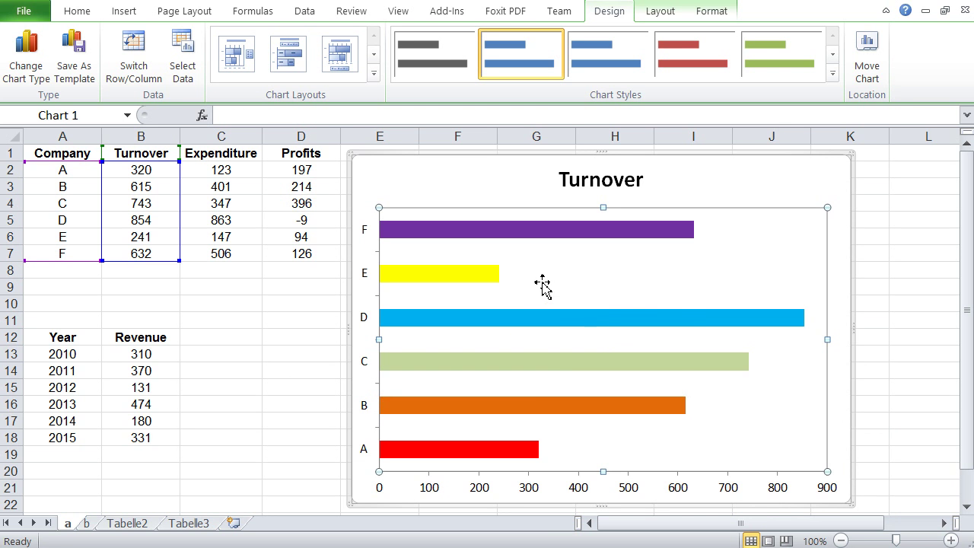
right_click(542, 283)
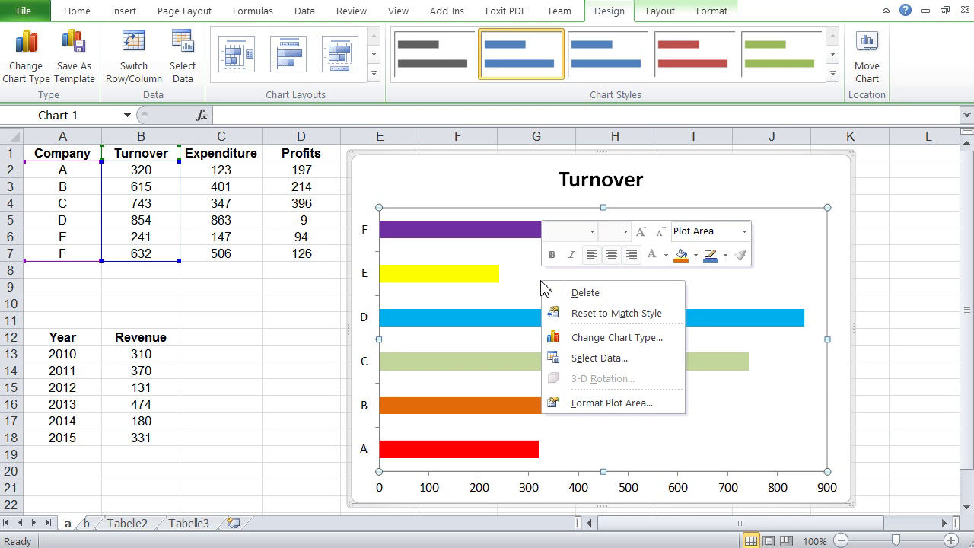
click(696, 255)
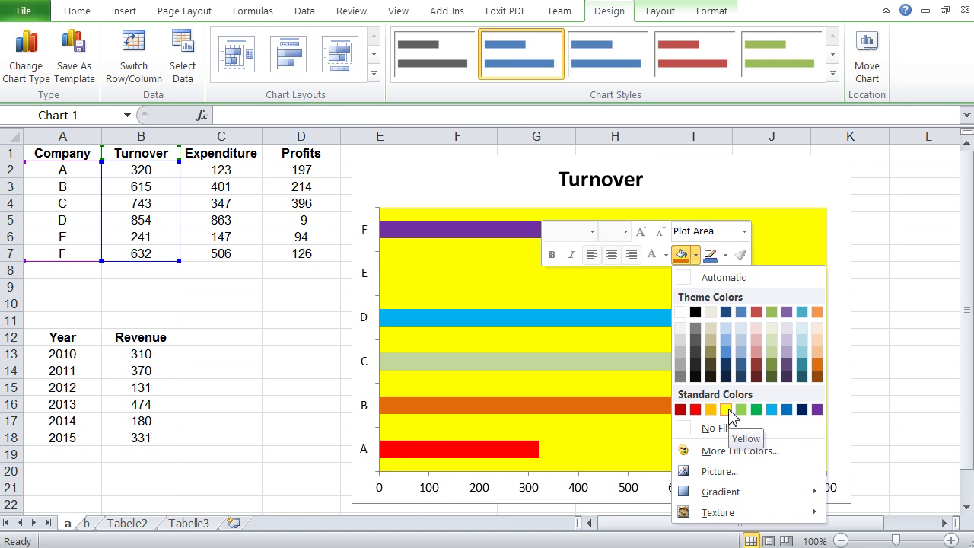
click(680, 343)
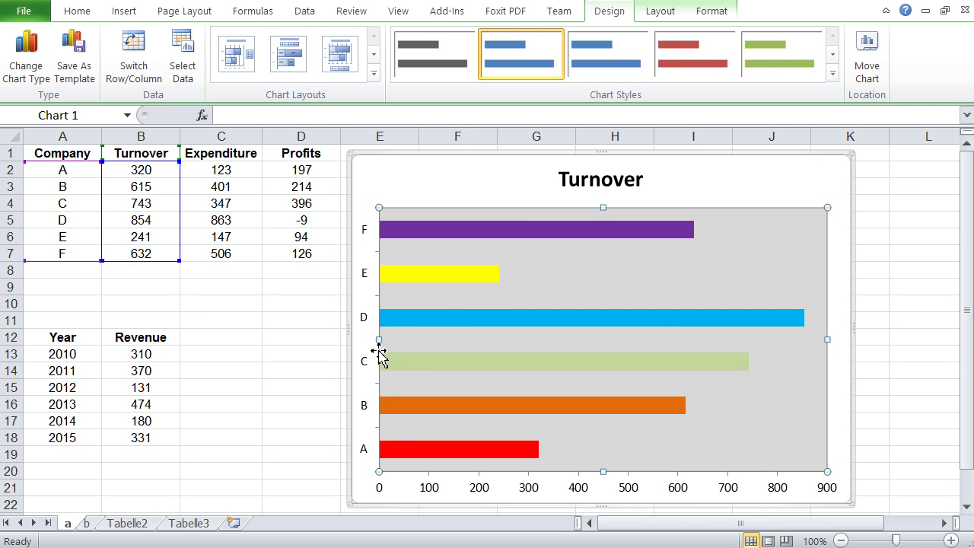
double_click(381, 349)
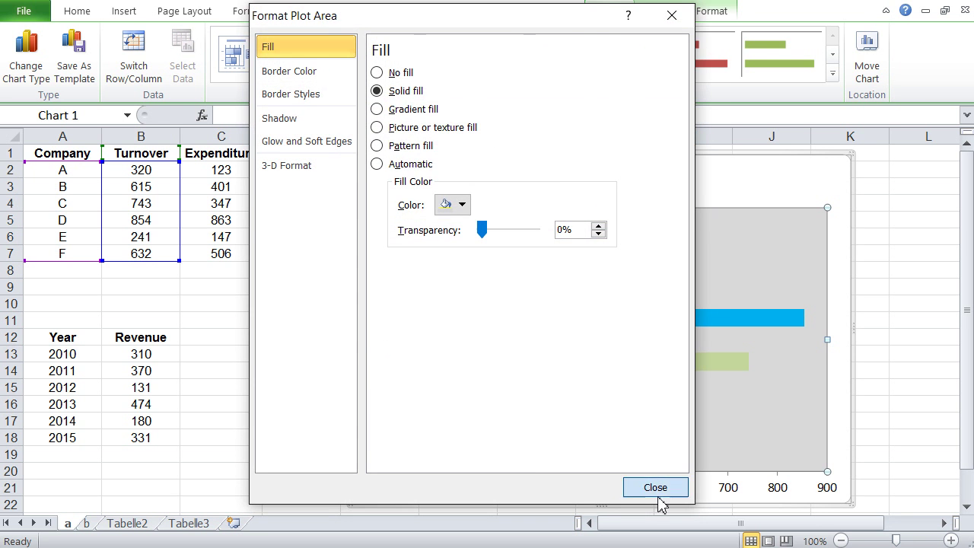
click(656, 488)
right_click(380, 349)
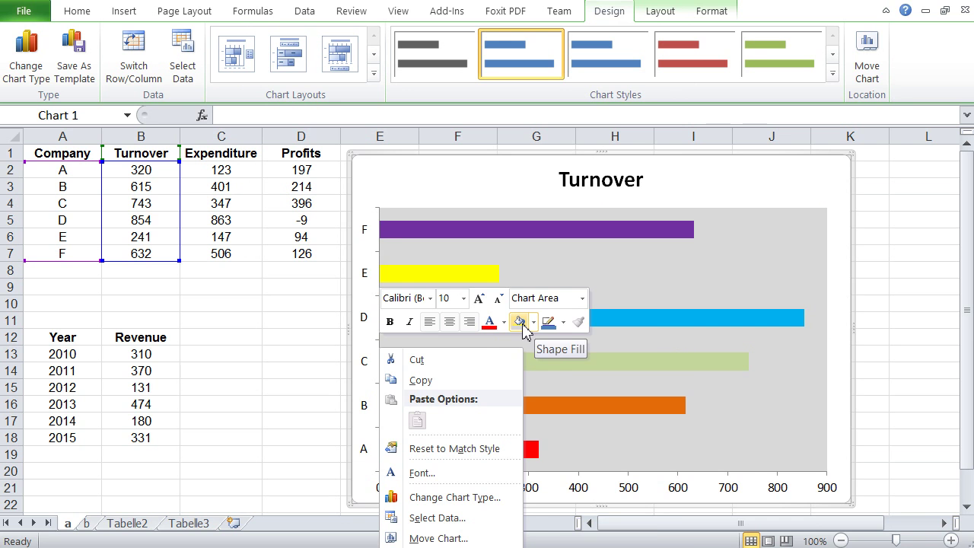
click(563, 321)
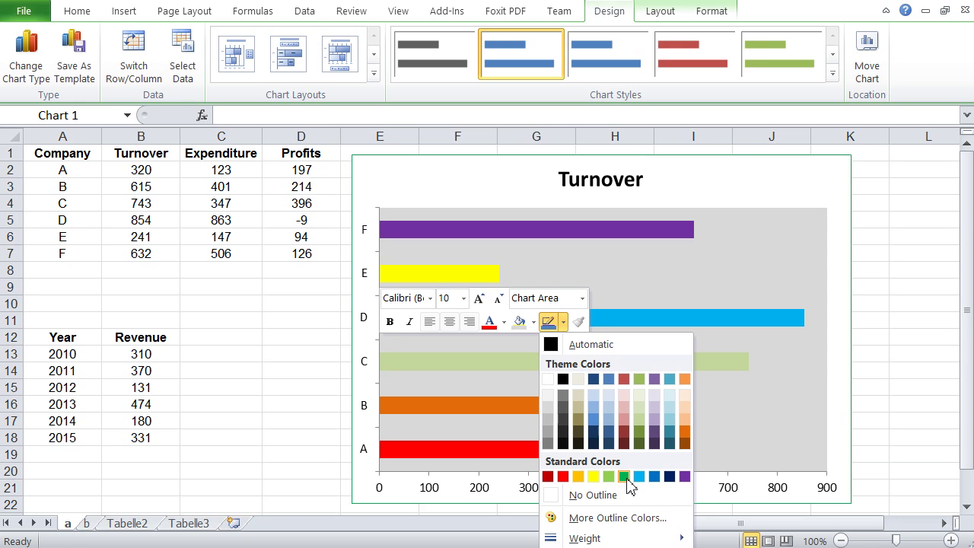
click(384, 342)
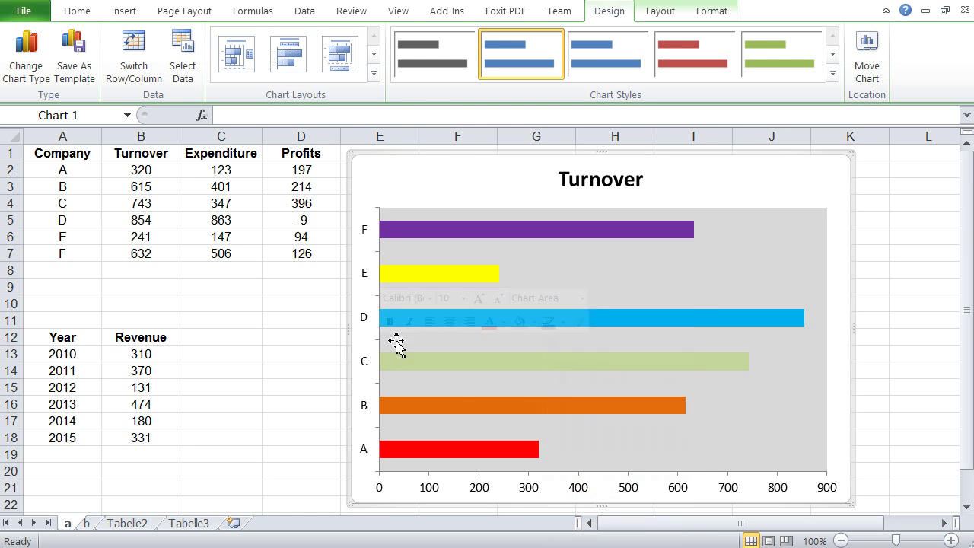
click(382, 356)
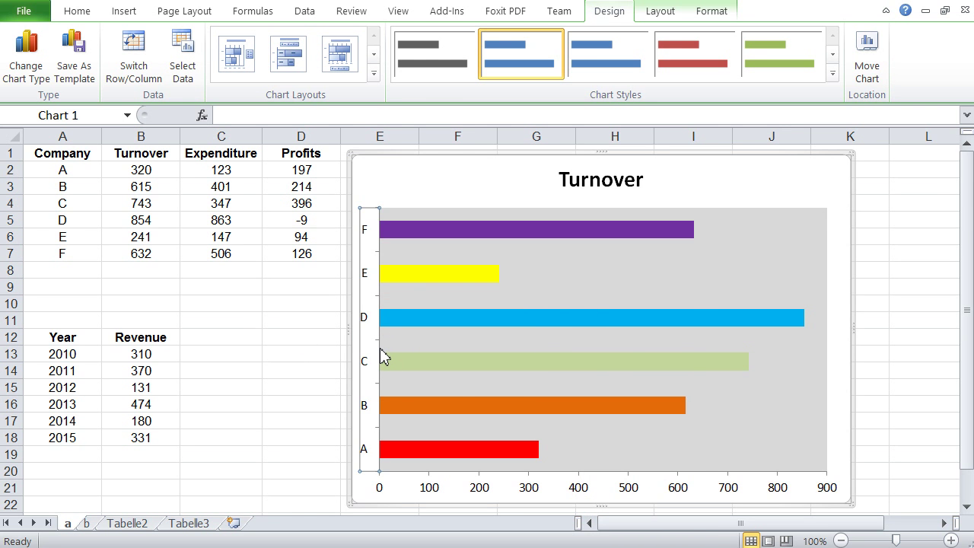
right_click(383, 356)
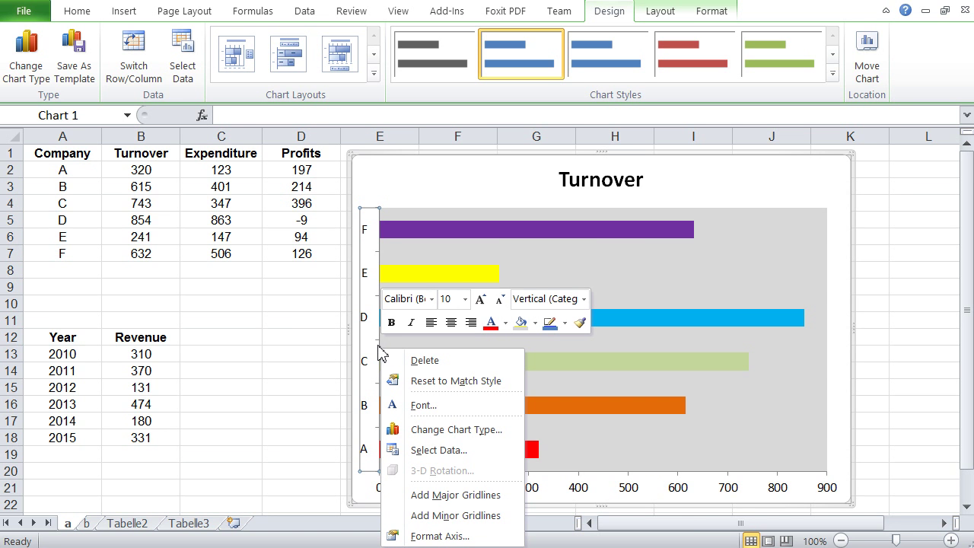
- Give the vertical category axis a solid red line
key(Escape)
double_click(380, 355)
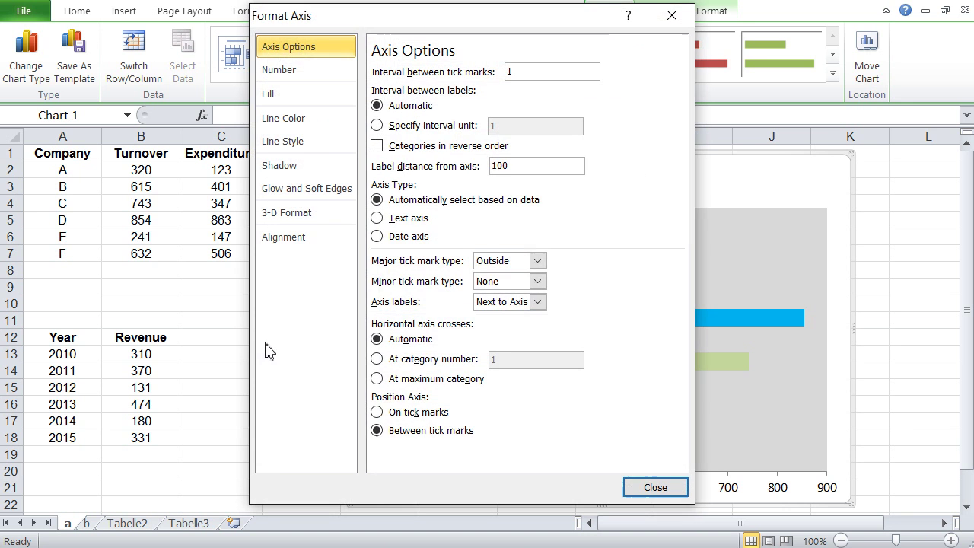
click(314, 79)
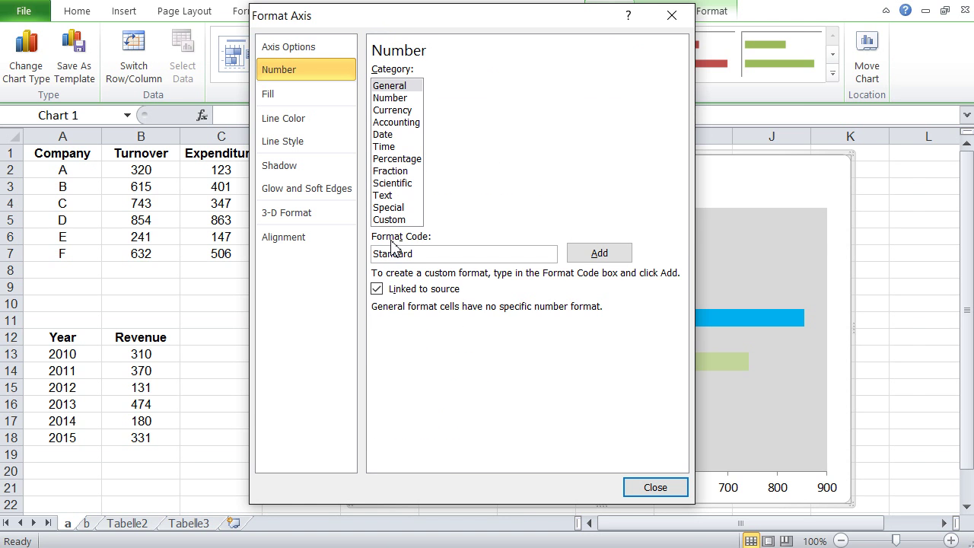
drag(403, 21, 622, 38)
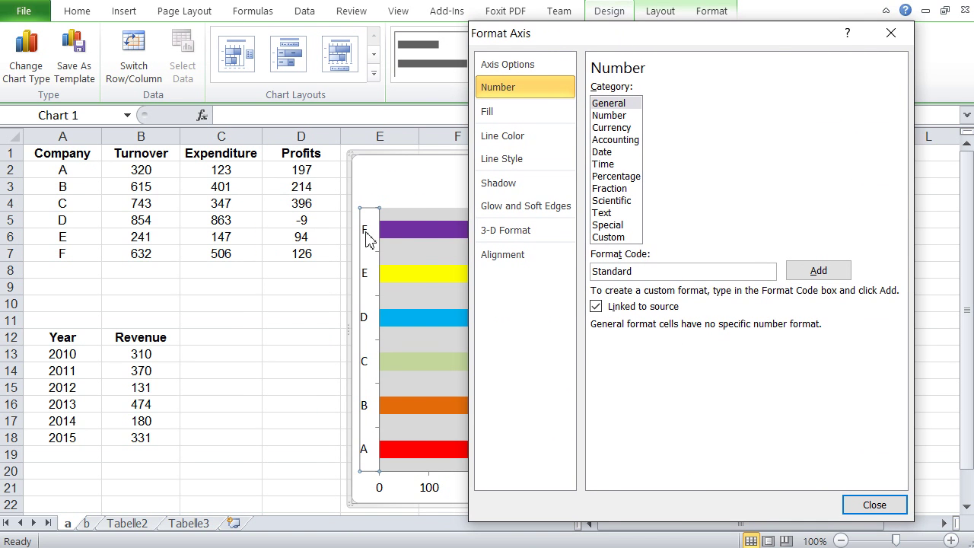
click(500, 140)
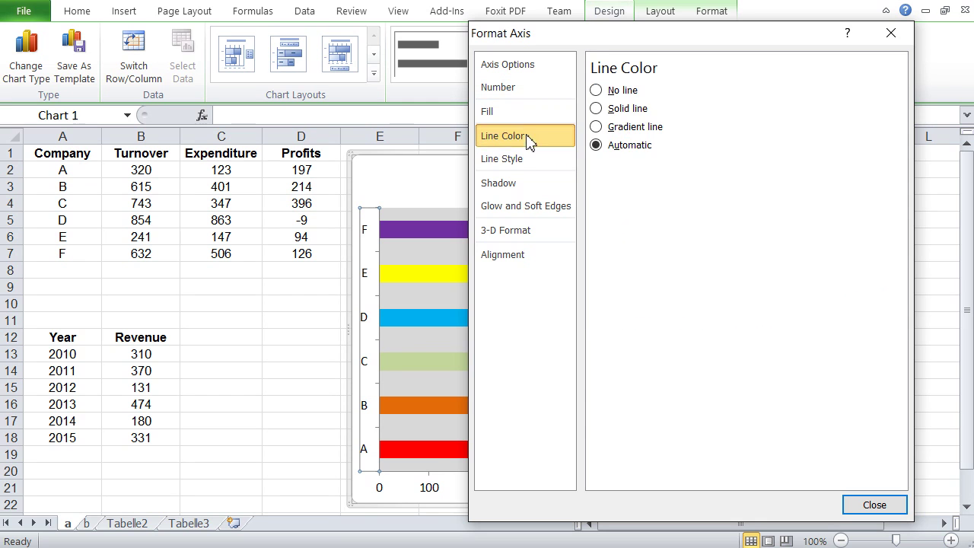
click(597, 109)
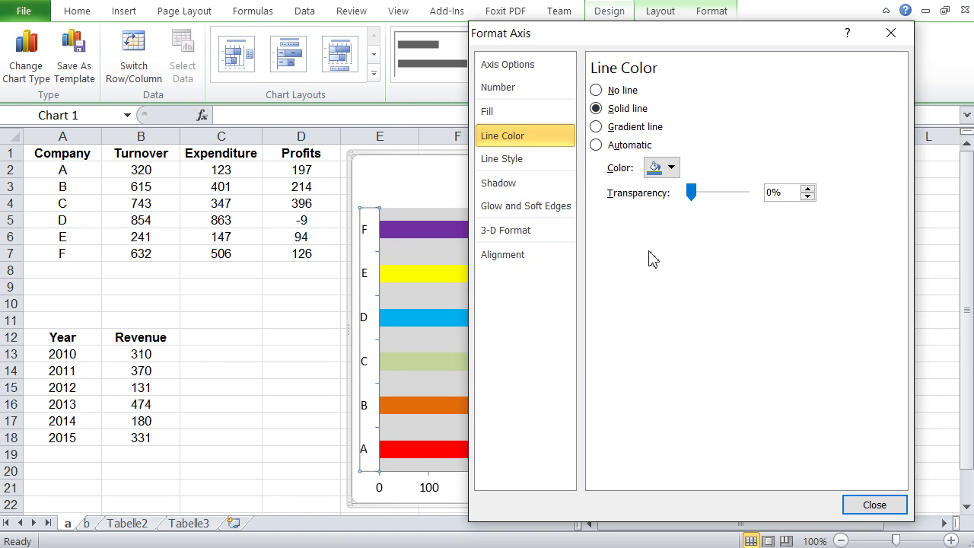
click(671, 168)
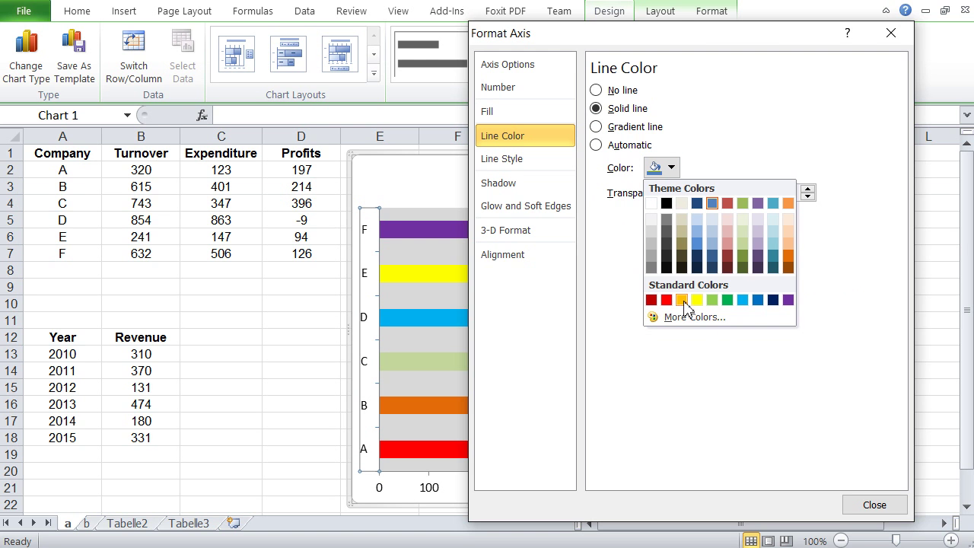
click(666, 300)
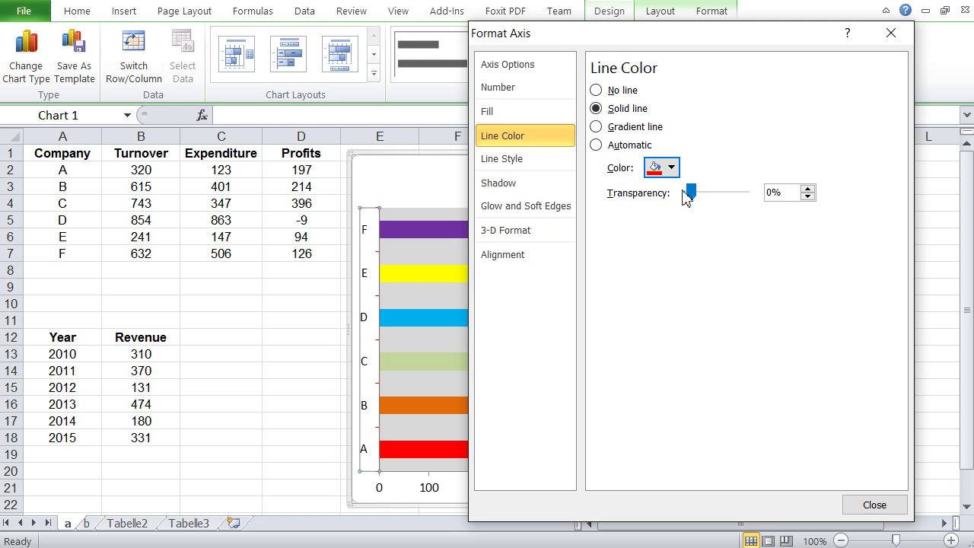
- Thicken the red vertical axis line to 2,75 pt
click(529, 161)
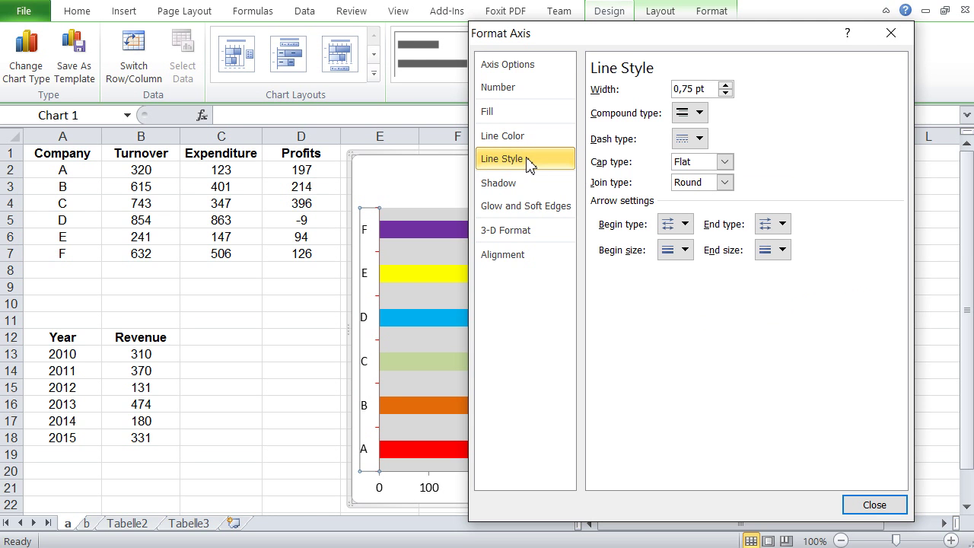
click(726, 86)
click(725, 86)
click(726, 86)
click(725, 86)
click(725, 86)
click(726, 86)
click(726, 86)
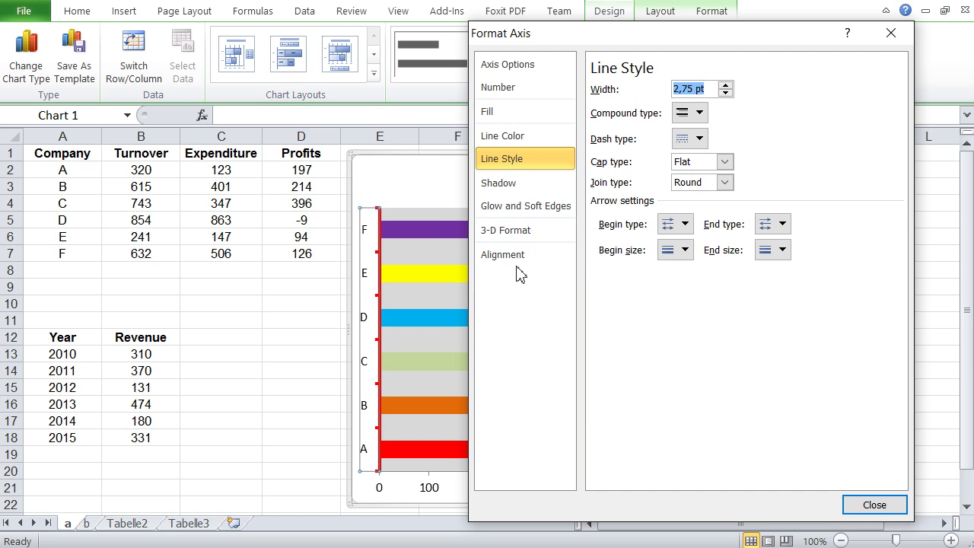
click(874, 505)
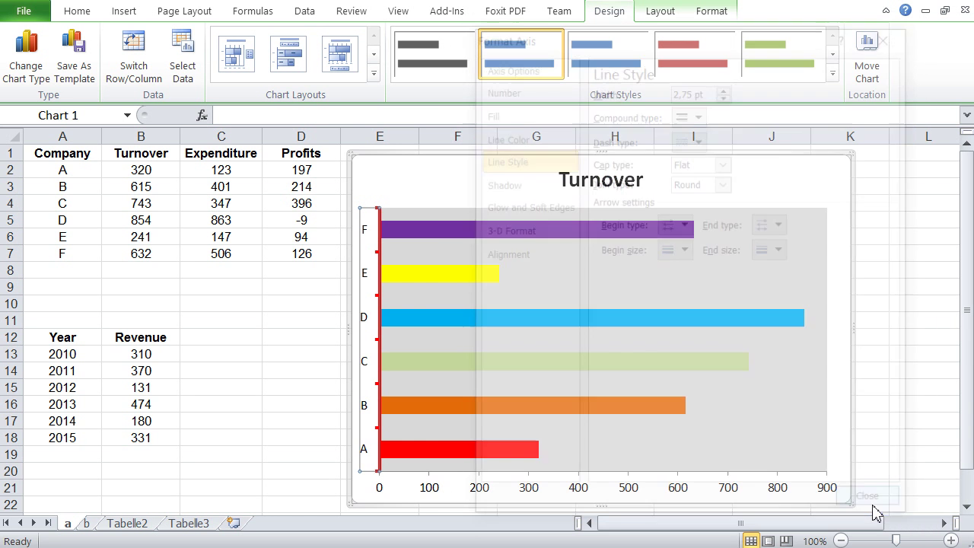
double_click(698, 475)
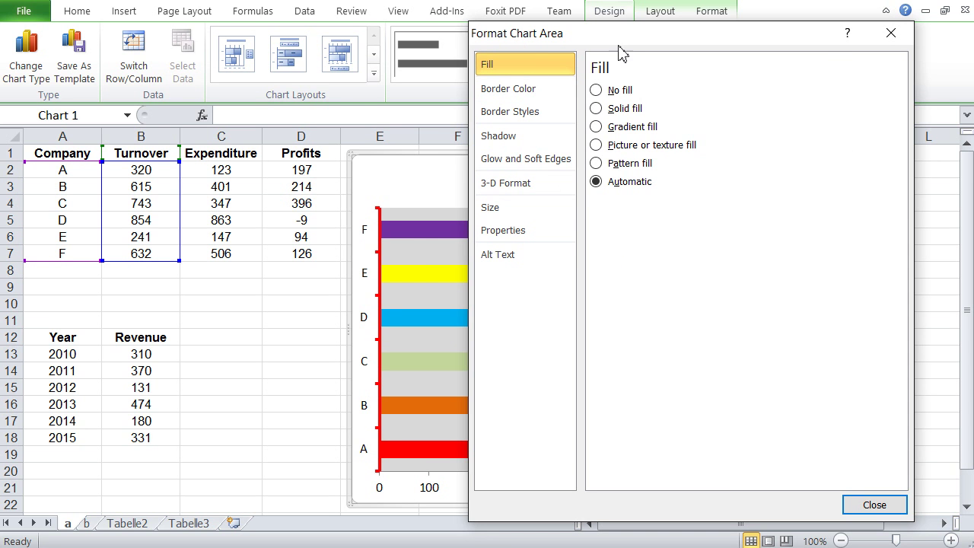
drag(620, 44, 605, 63)
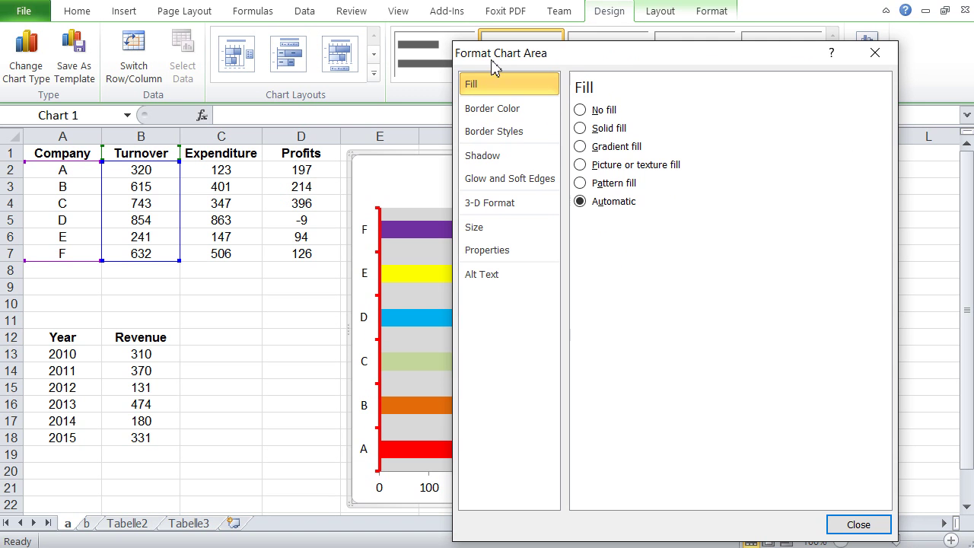
click(858, 529)
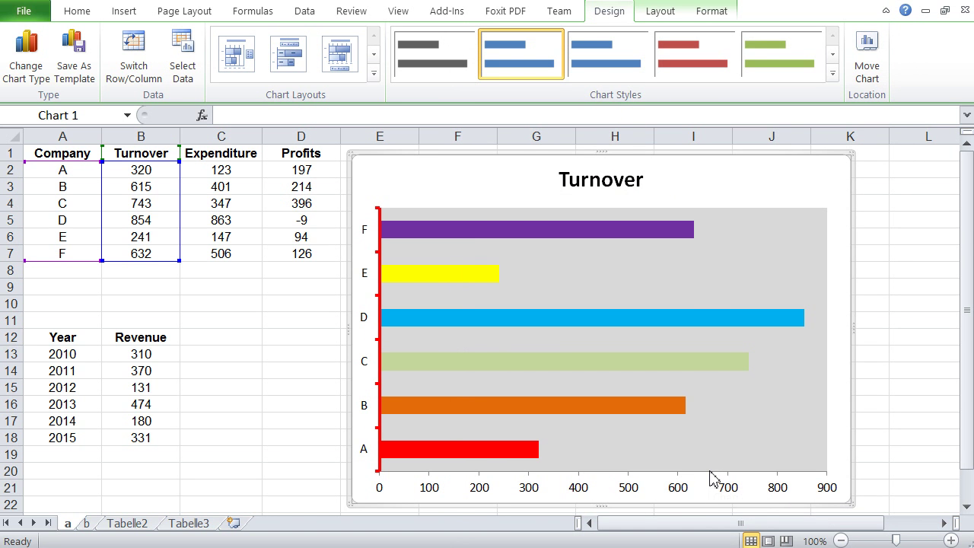
click(712, 478)
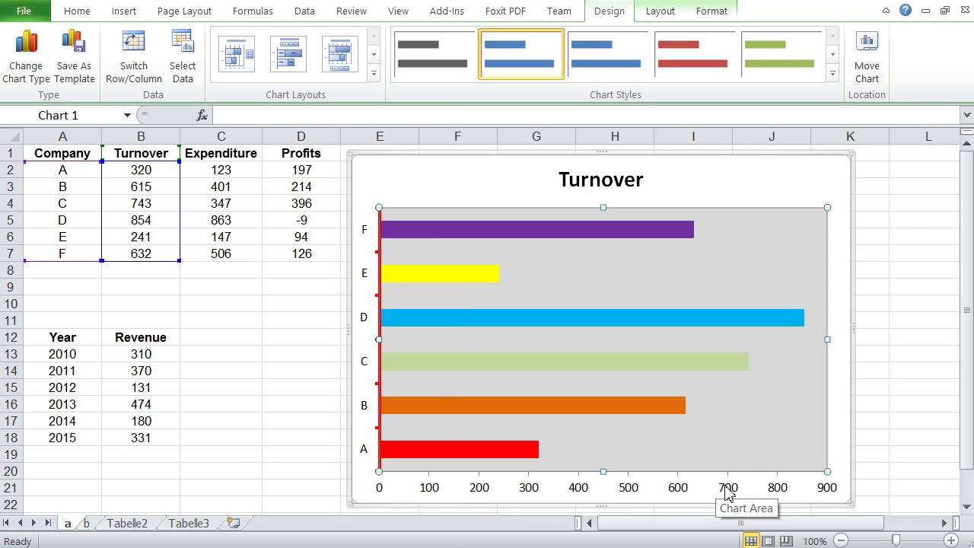
double_click(730, 490)
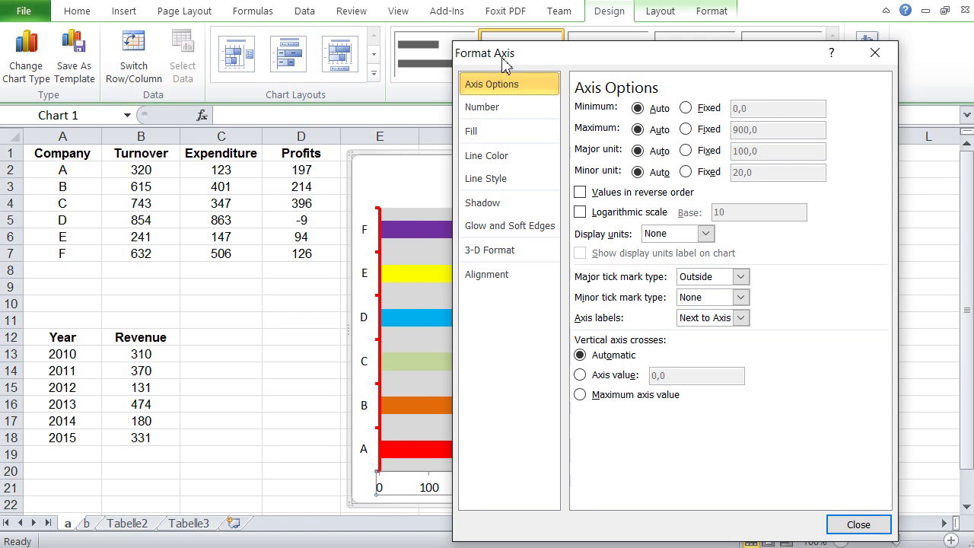
- Replace the horizontal axis number format with the custom code 0, so labels read 0, 100, 200
drag(548, 55, 600, 36)
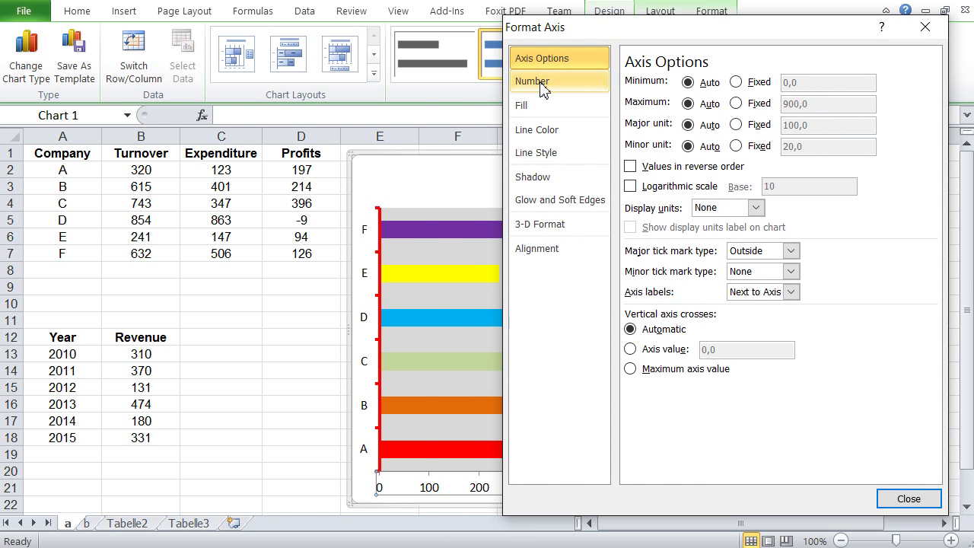
click(536, 82)
click(645, 110)
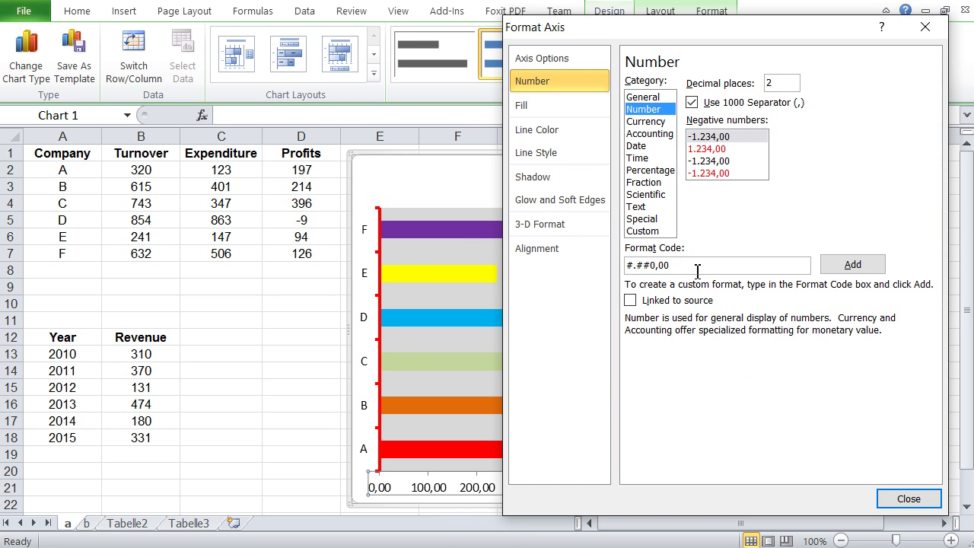
drag(697, 272, 637, 272)
text(0)
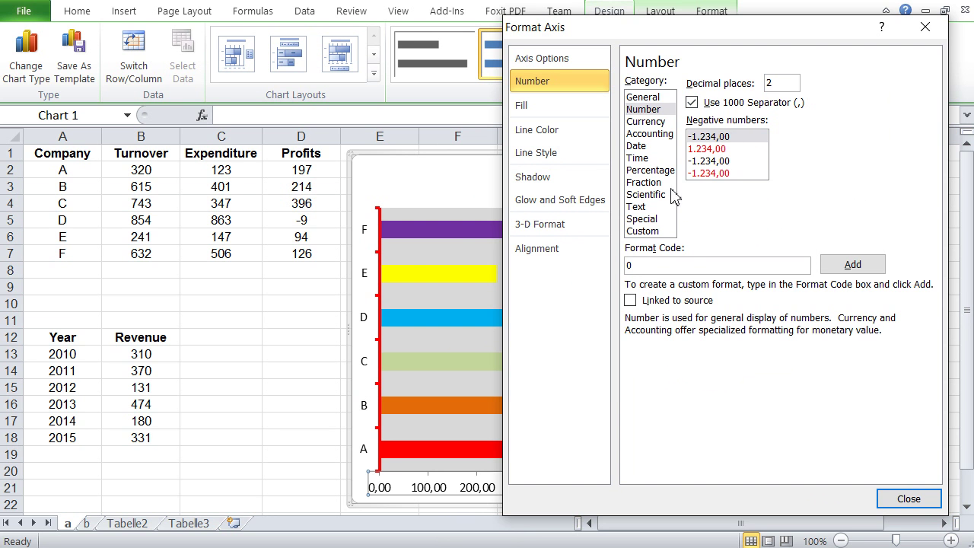
click(656, 231)
drag(699, 267, 606, 274)
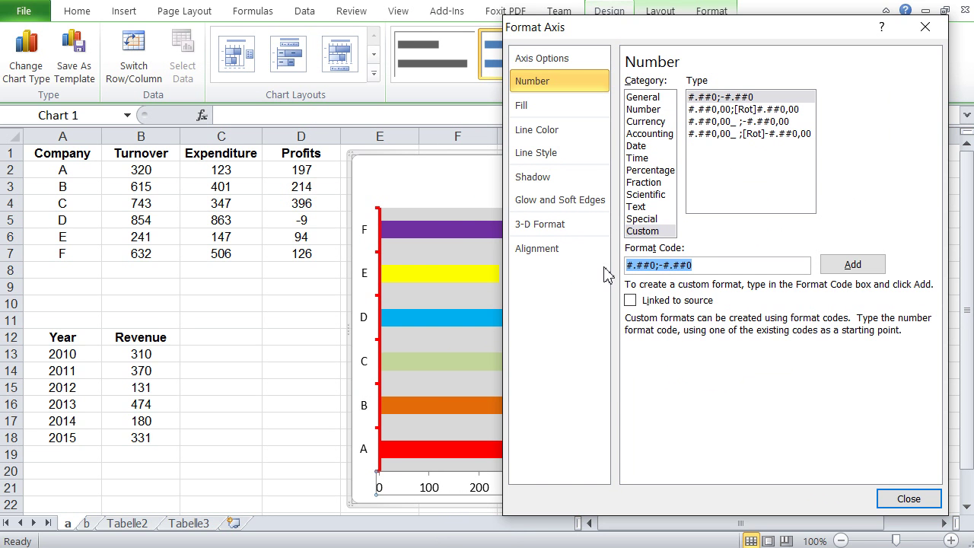
text(0)
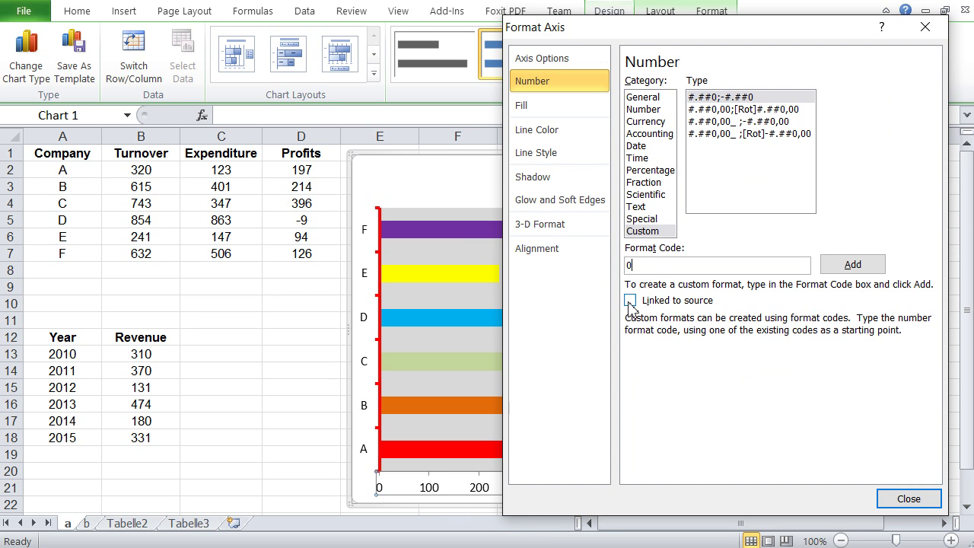
click(535, 110)
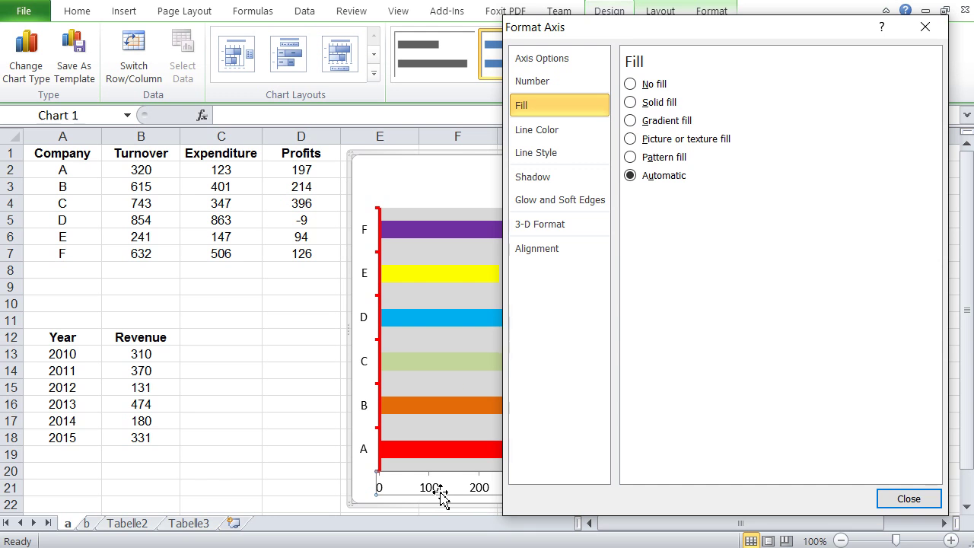
- Give the horizontal axis labels a solid olive-green fill
click(629, 102)
click(715, 216)
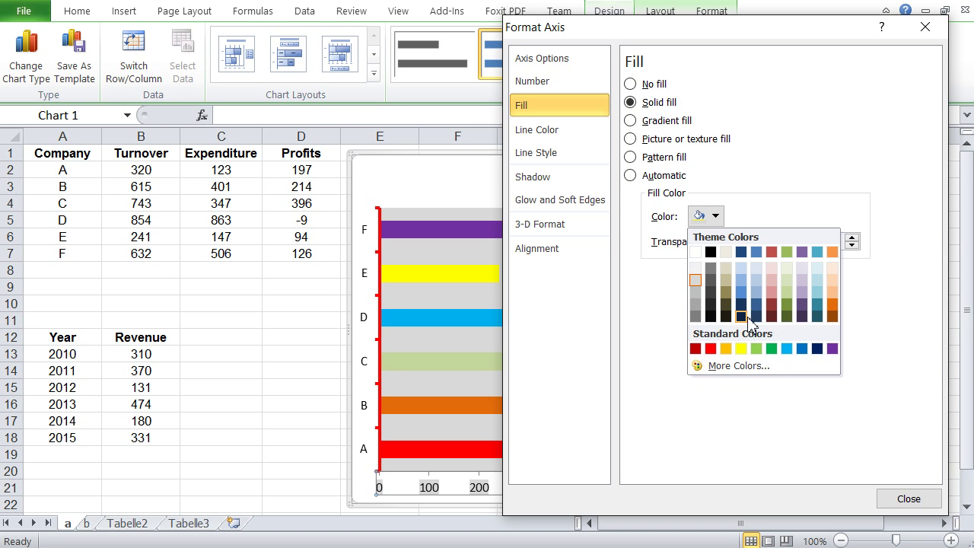
click(786, 306)
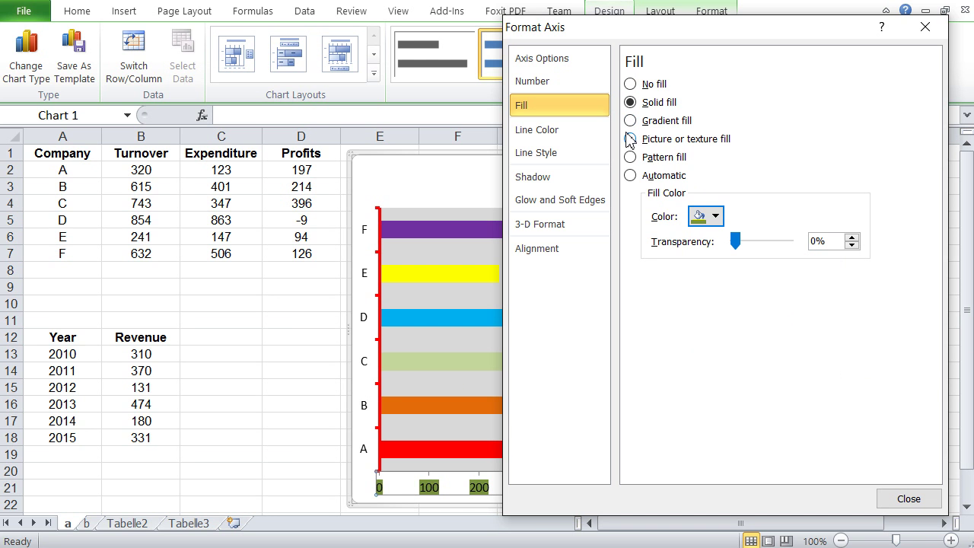
- Make the horizontal axis line solid olive green
click(576, 131)
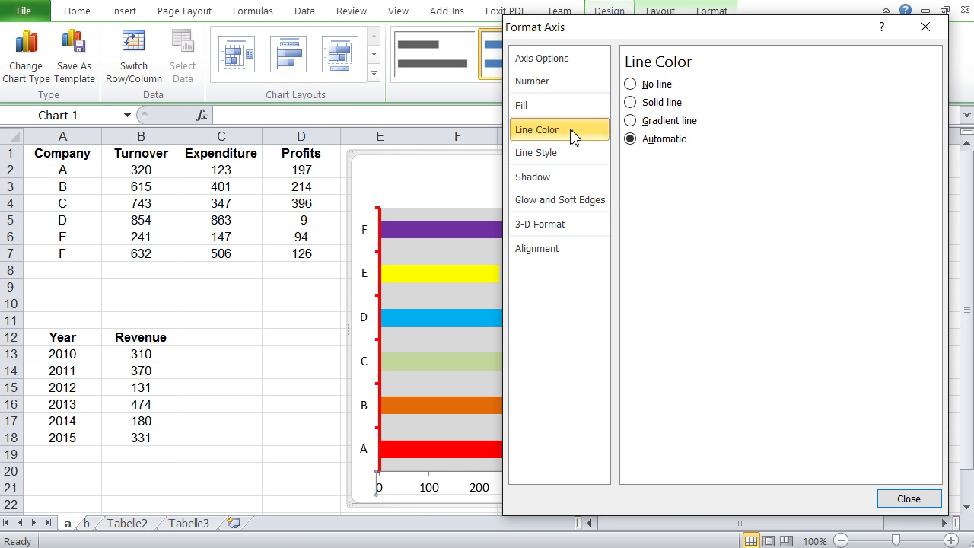
click(630, 103)
click(694, 162)
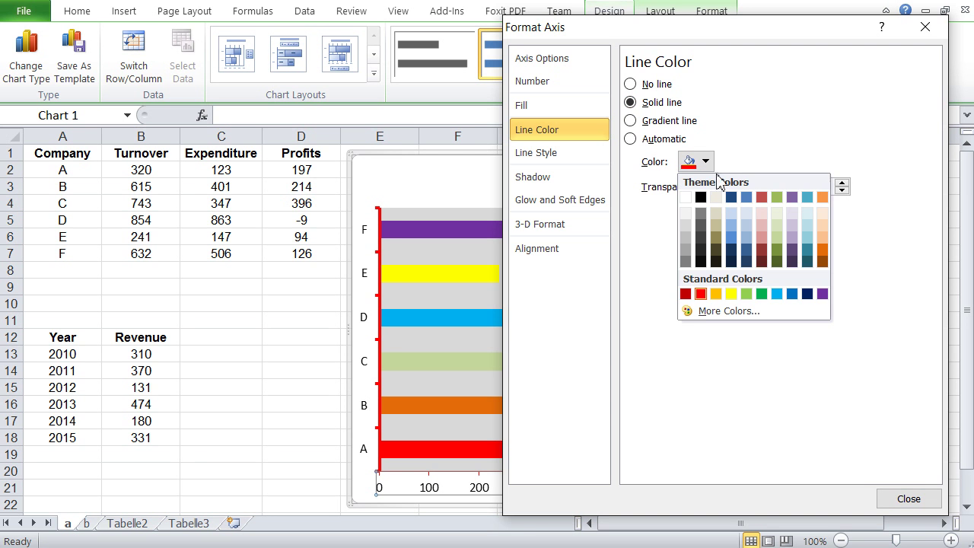
click(779, 250)
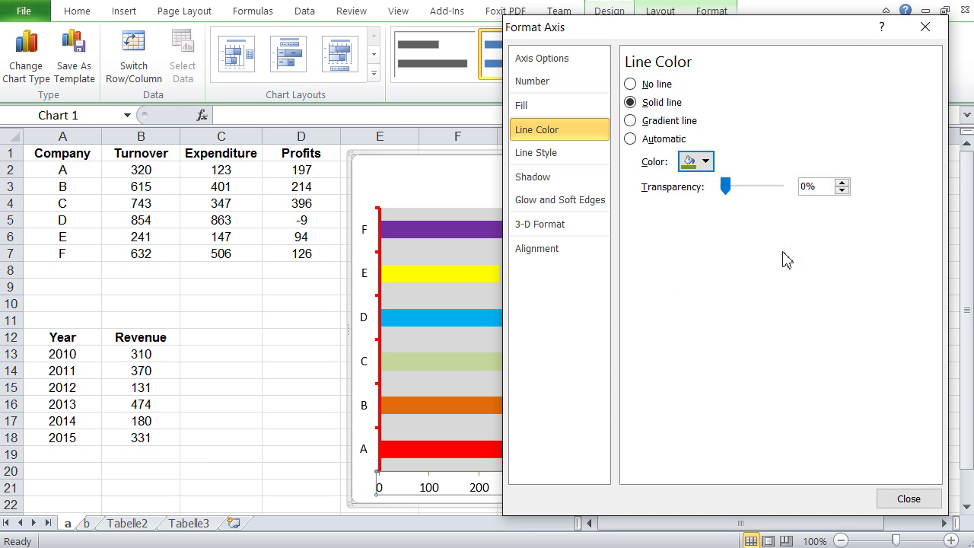
- Widen the olive-green horizontal axis line to 3 pt
click(549, 155)
click(759, 79)
click(759, 79)
click(759, 79)
click(759, 79)
click(759, 79)
click(759, 79)
click(759, 79)
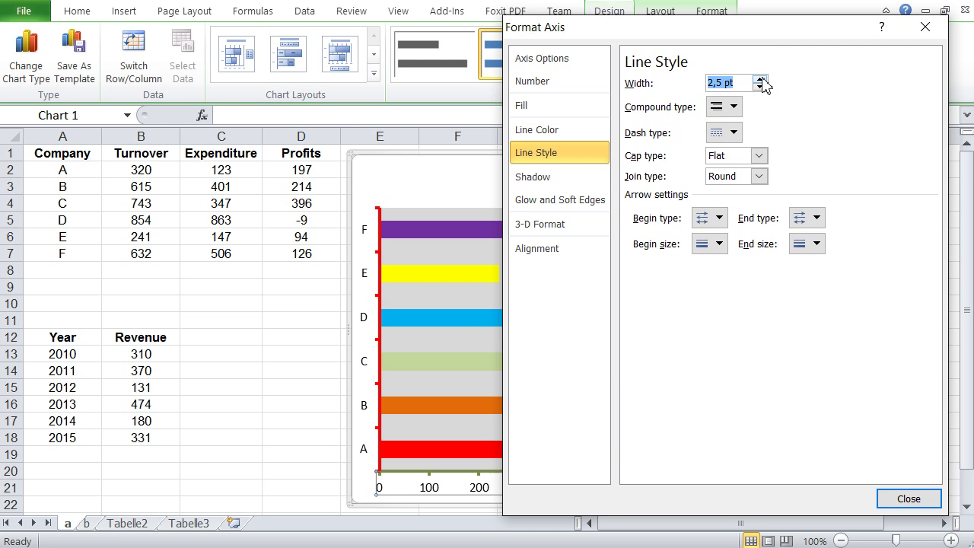
click(759, 79)
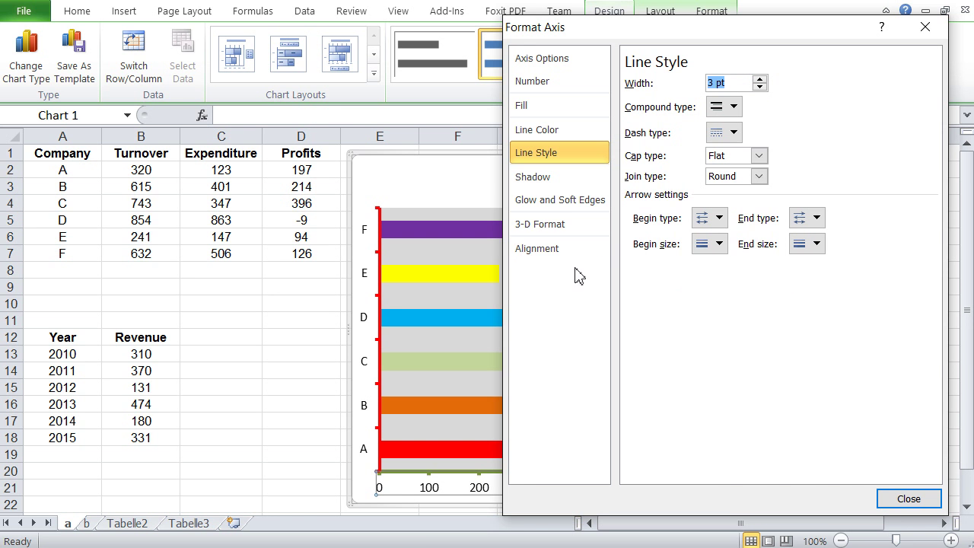
click(903, 502)
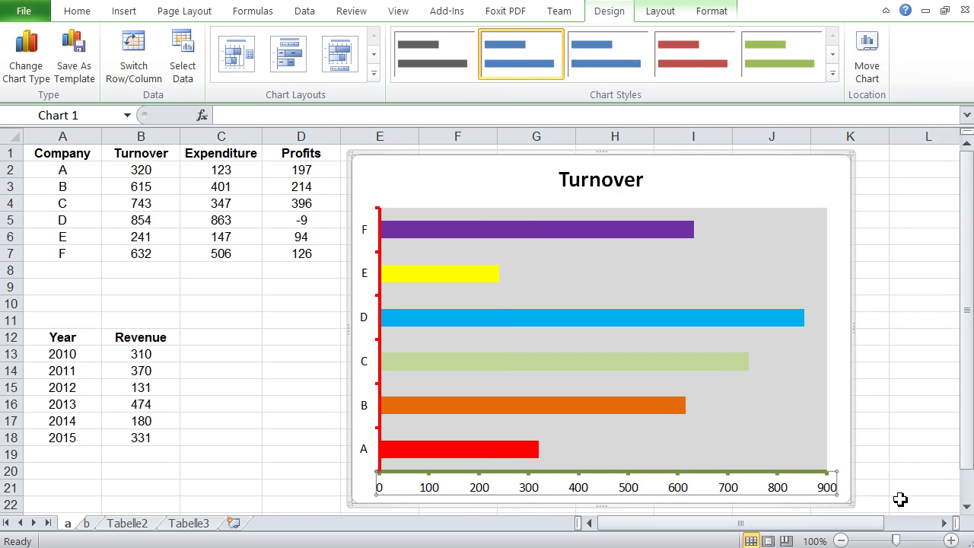
double_click(781, 480)
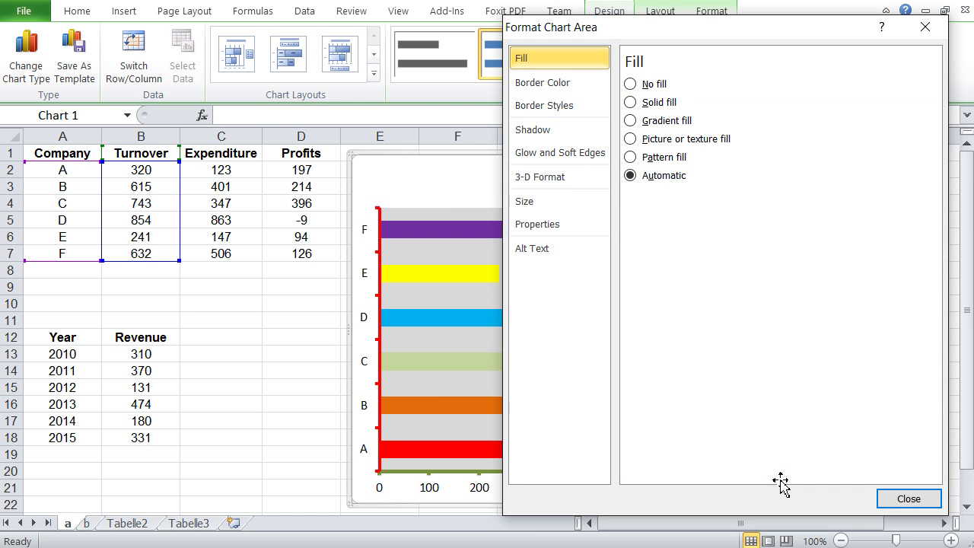
click(535, 207)
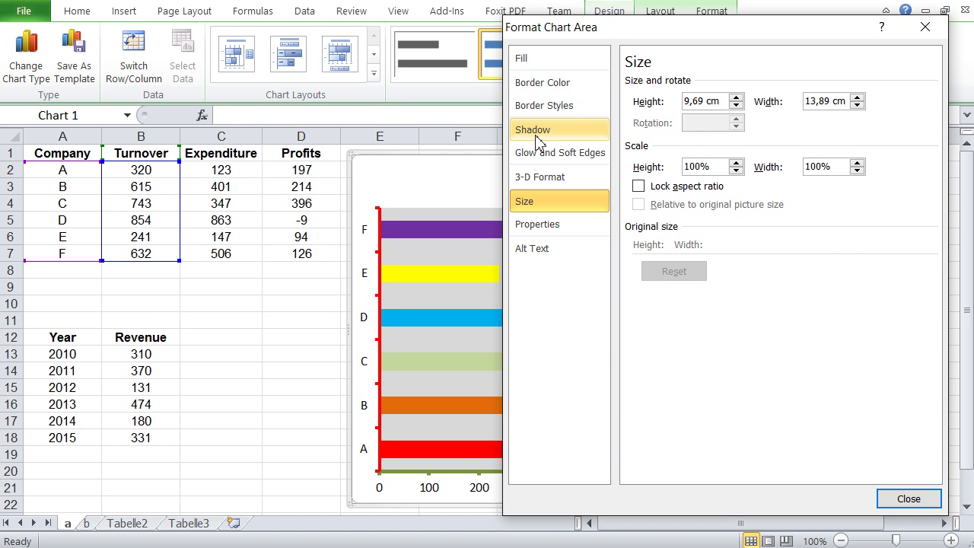
click(908, 498)
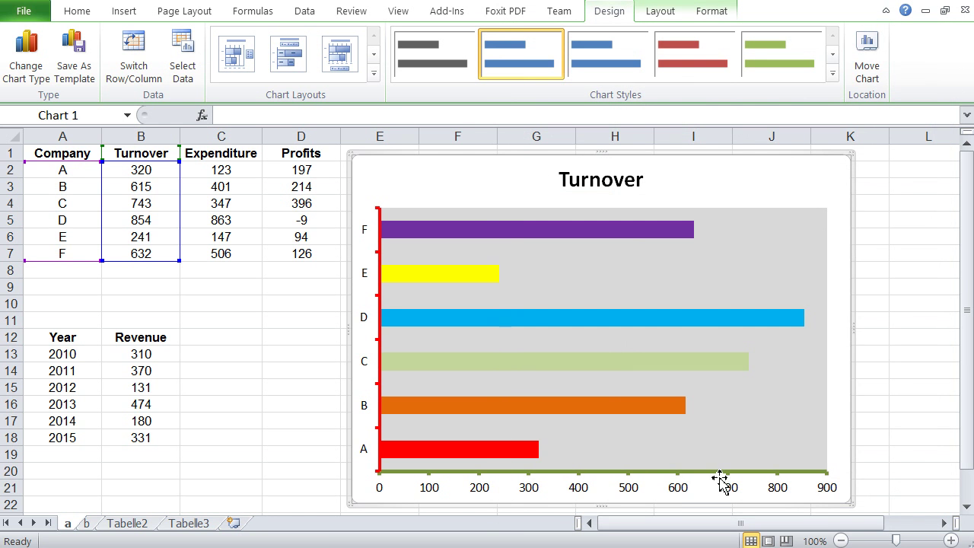
click(682, 494)
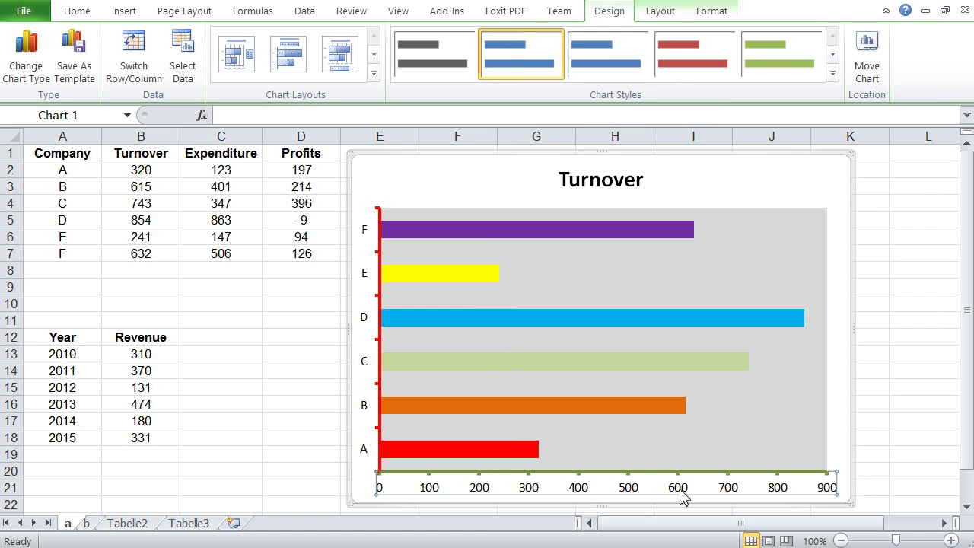
- Review the horizontal axis's number, fill, line colour, line style and shadow settings
double_click(681, 495)
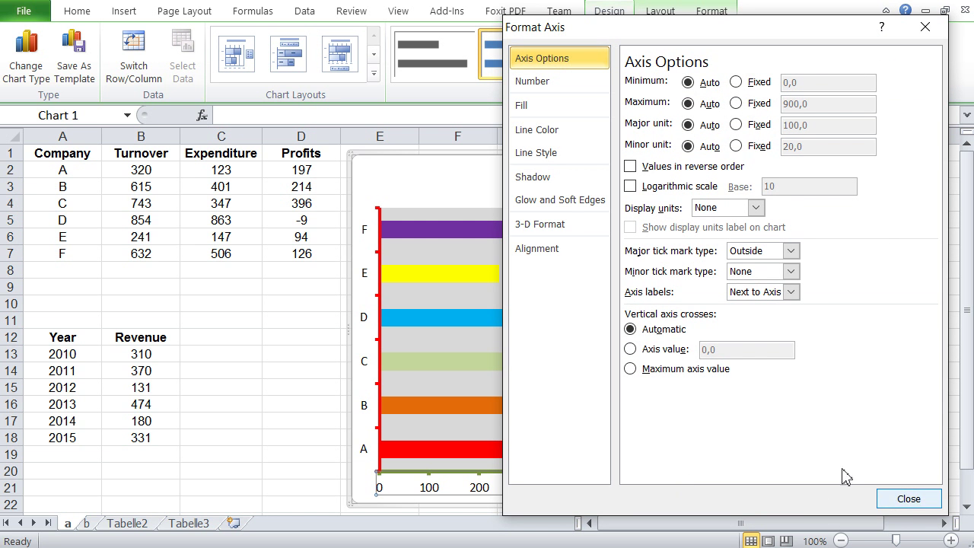
click(559, 85)
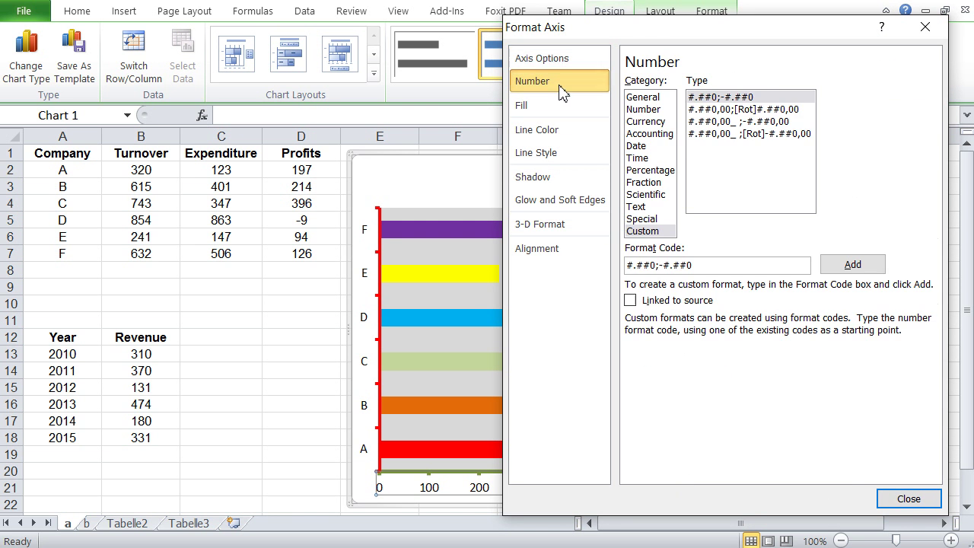
click(550, 110)
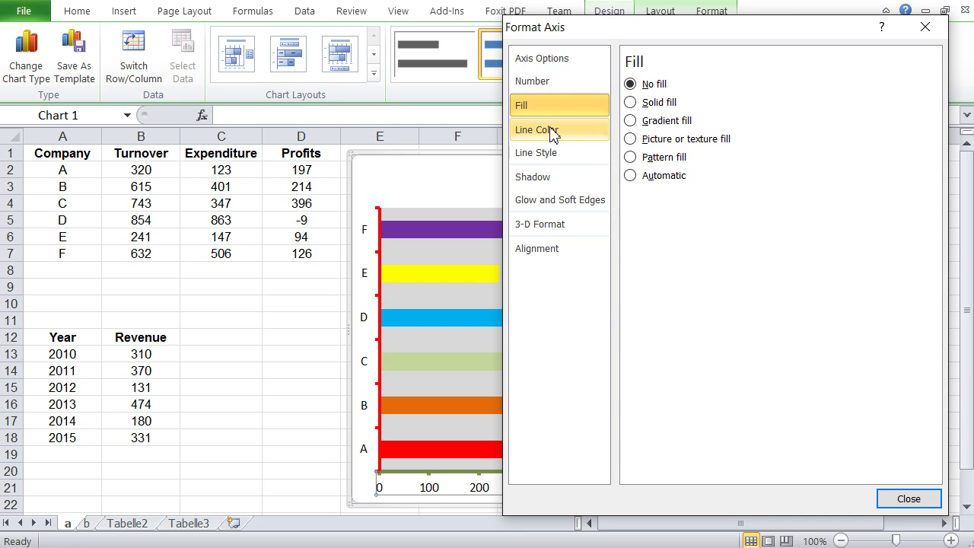
click(558, 136)
click(556, 158)
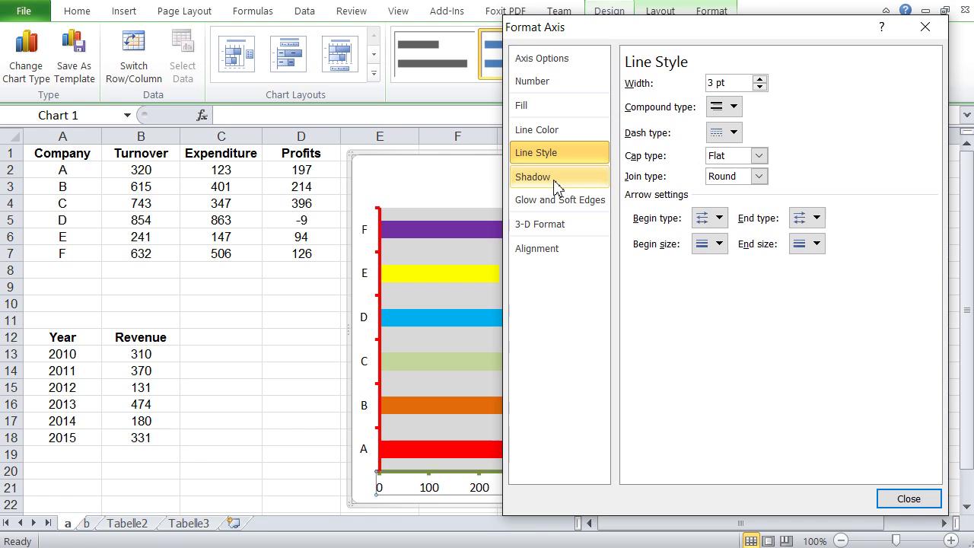
click(557, 182)
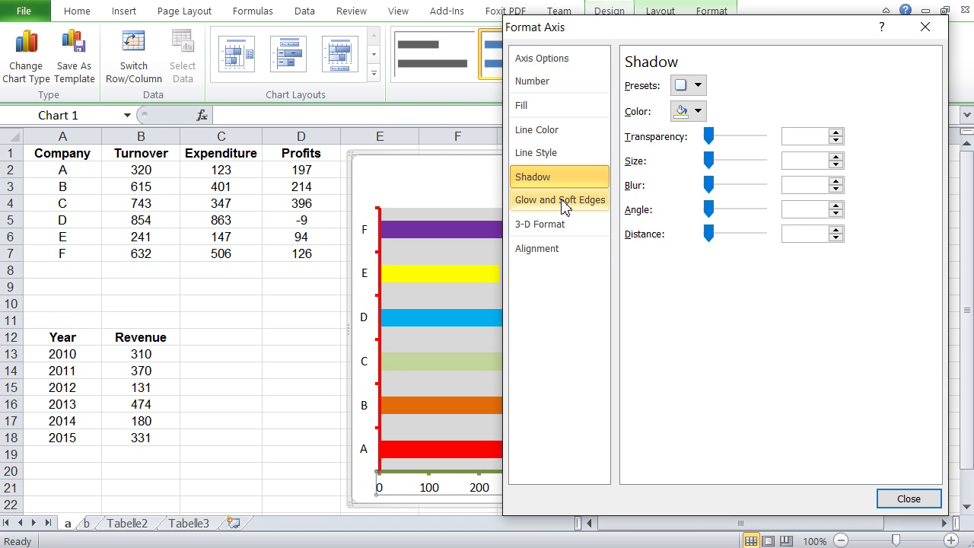
- Rotate the horizontal axis labels 0–900 by 270° so they run vertically
click(561, 261)
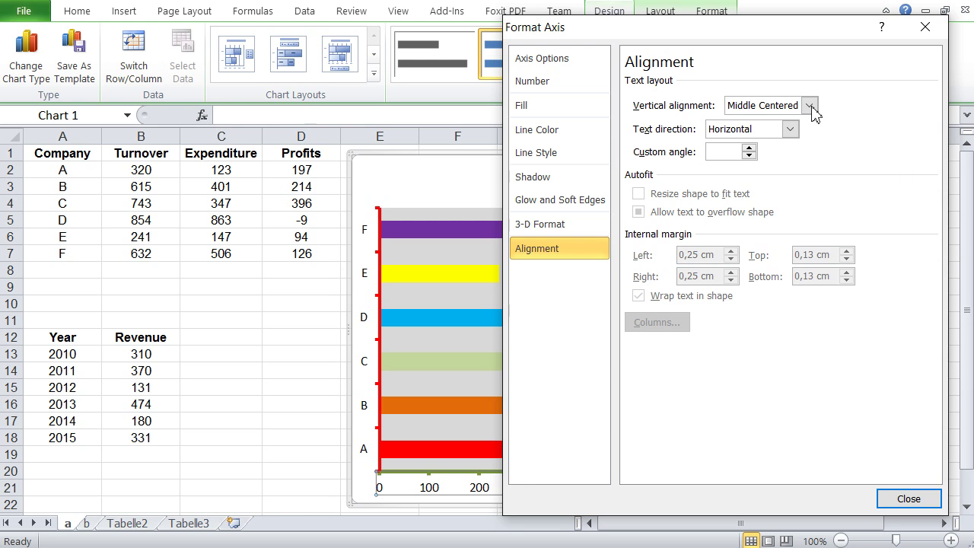
click(791, 130)
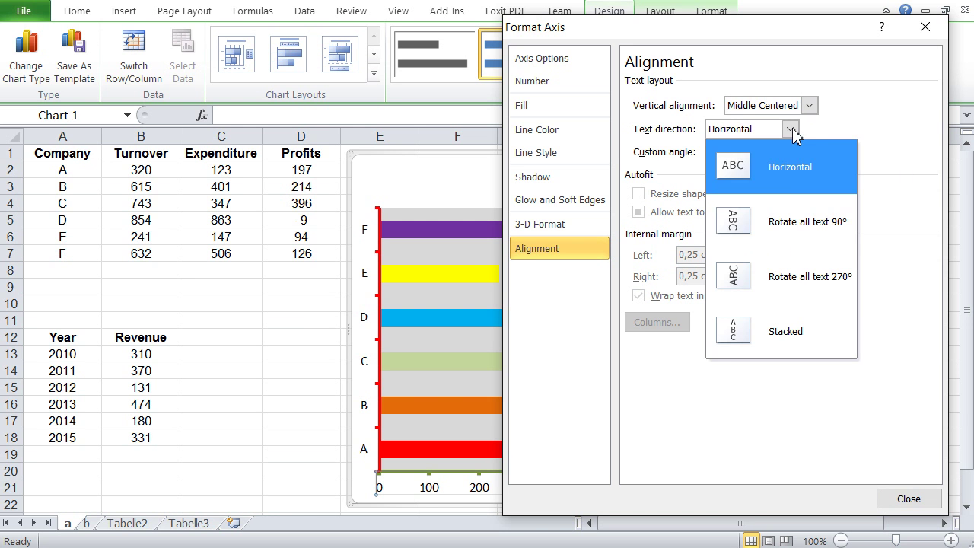
click(786, 229)
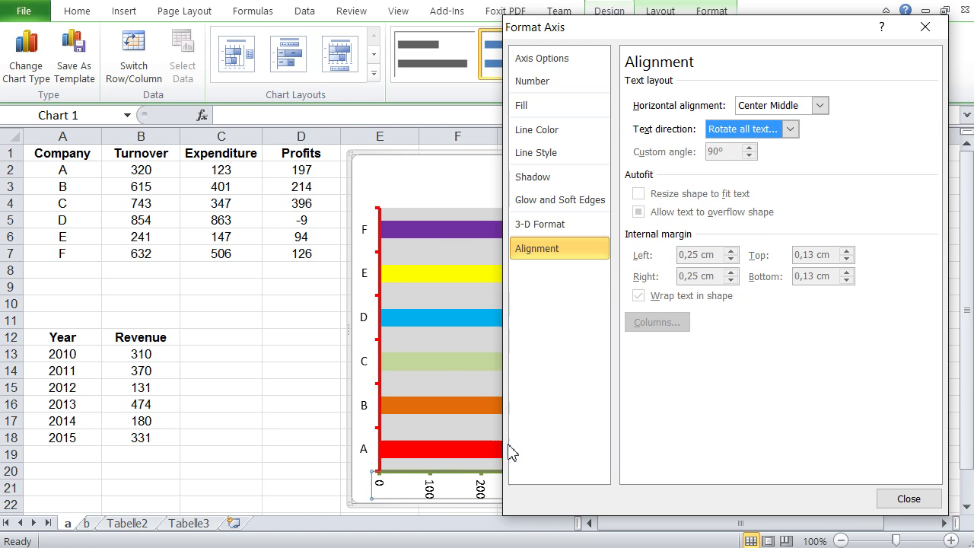
click(789, 131)
click(797, 297)
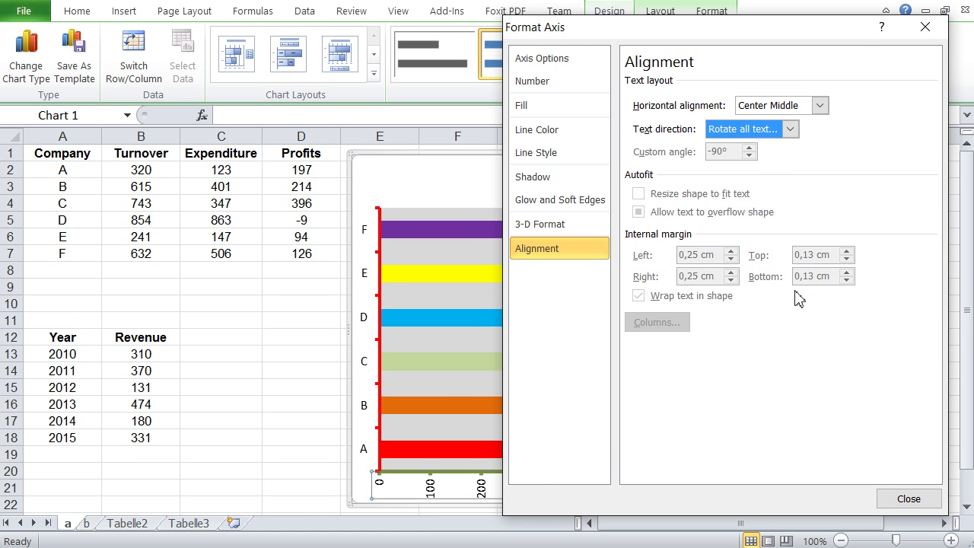
drag(739, 33, 868, 19)
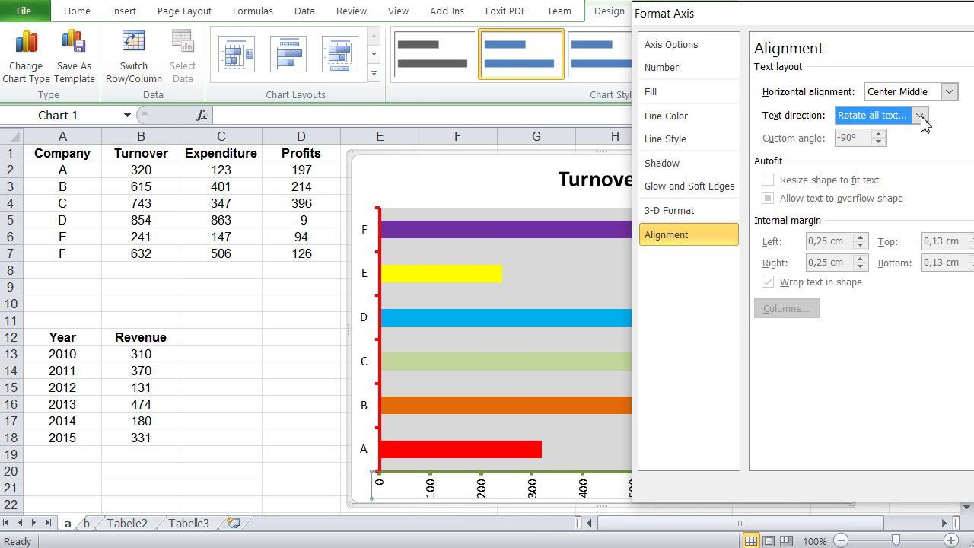
drag(844, 23, 620, 21)
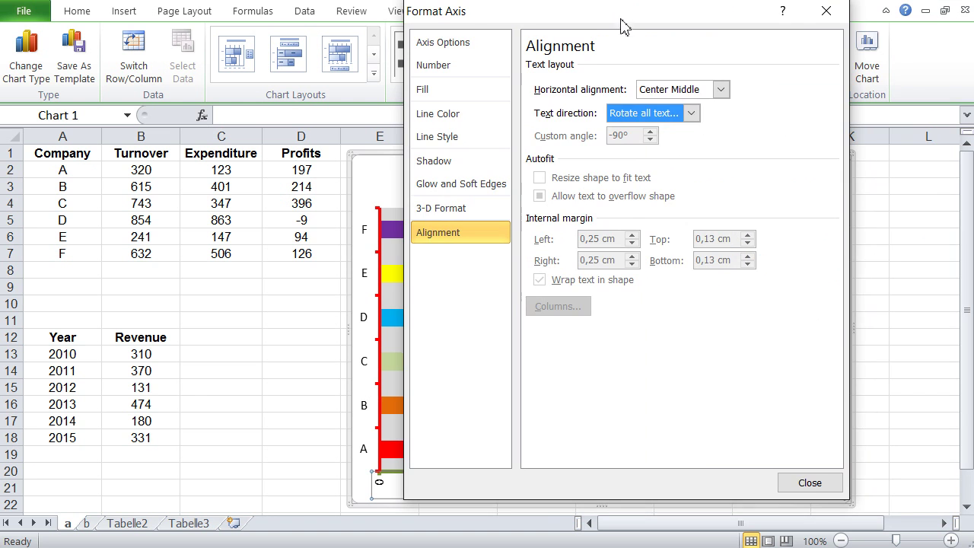
click(809, 483)
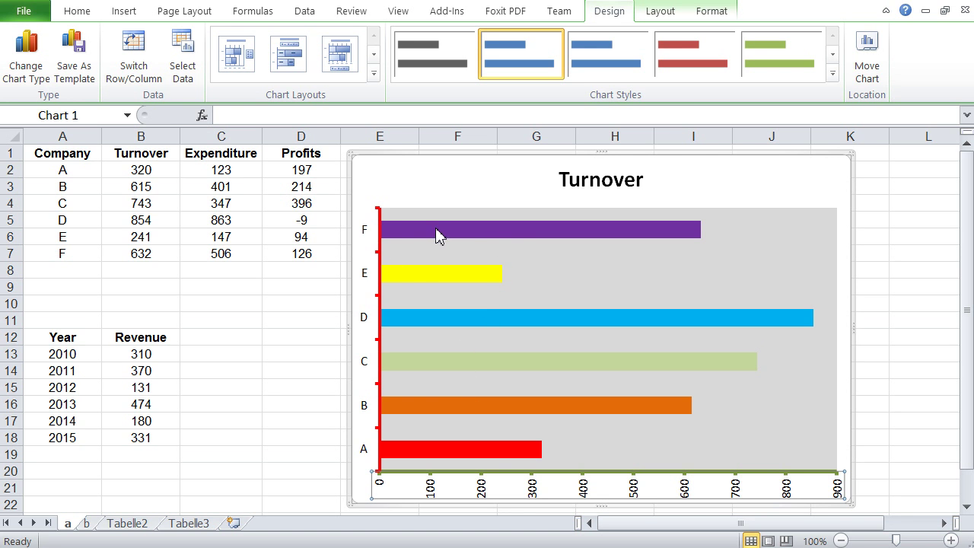
mouse_move(473, 324)
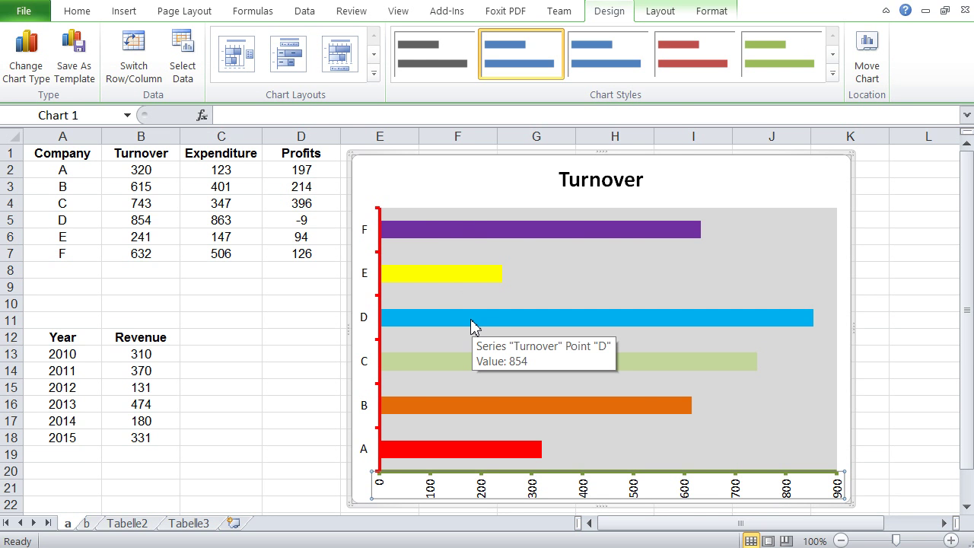
right_click(472, 325)
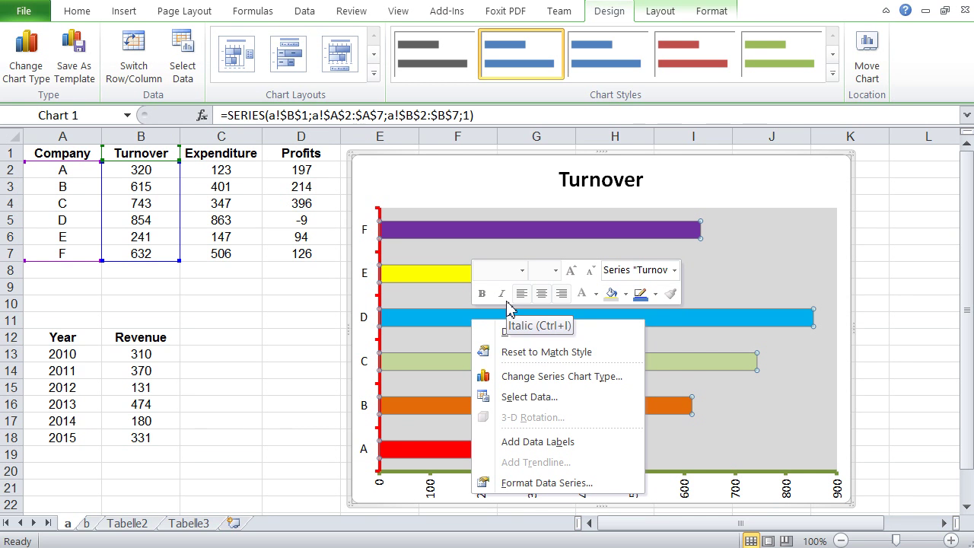
click(628, 187)
click(589, 173)
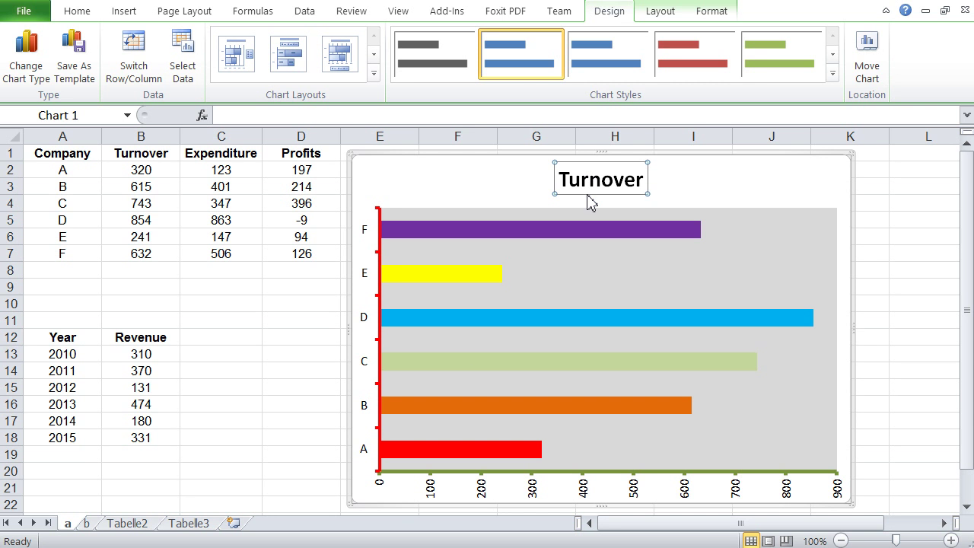
- Set the 'Turnover' title border to a solid line 2 pt wide
double_click(588, 199)
click(470, 68)
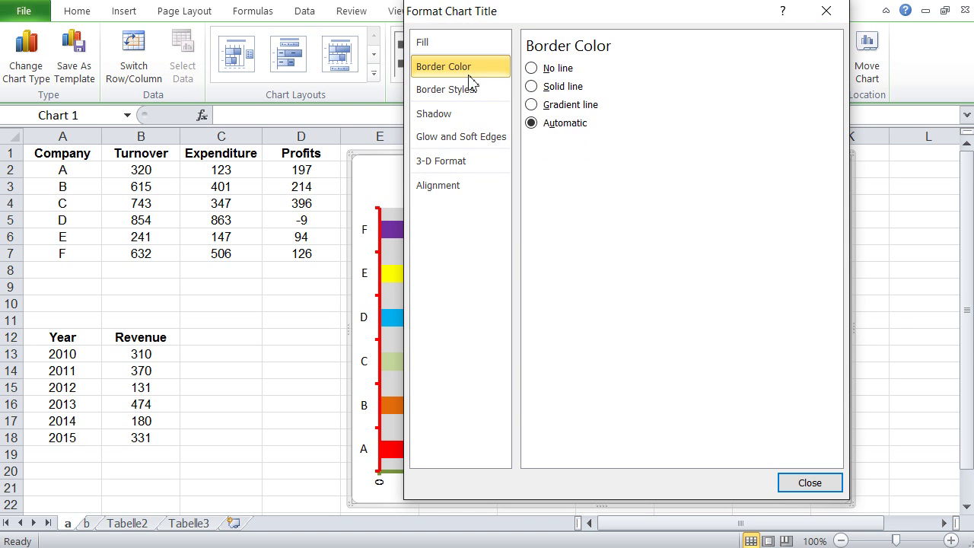
click(531, 86)
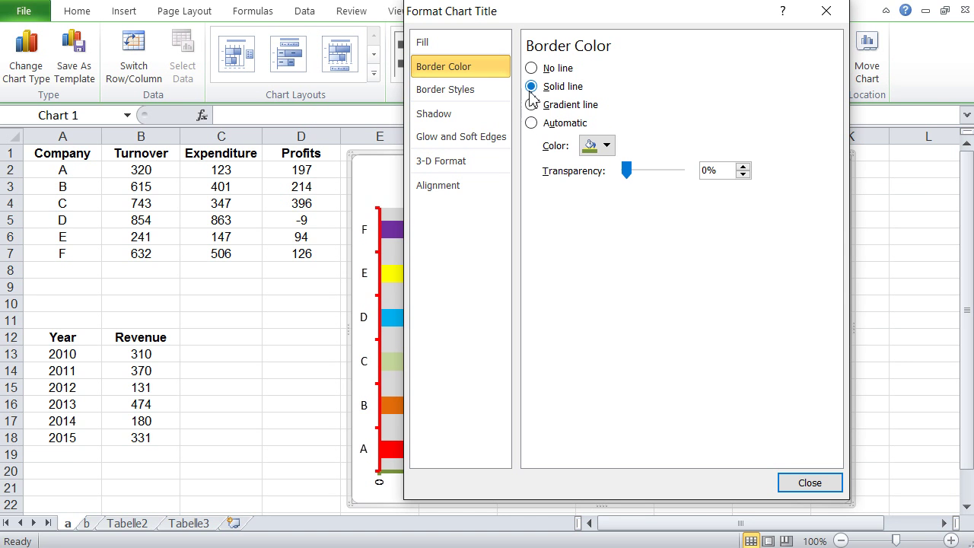
click(460, 89)
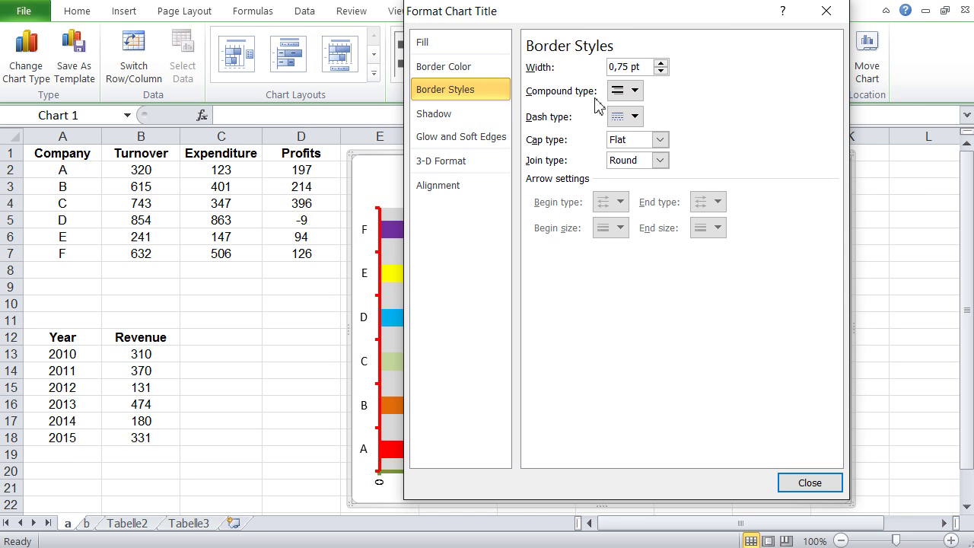
click(661, 65)
click(661, 65)
click(661, 65)
click(661, 65)
click(661, 66)
click(470, 188)
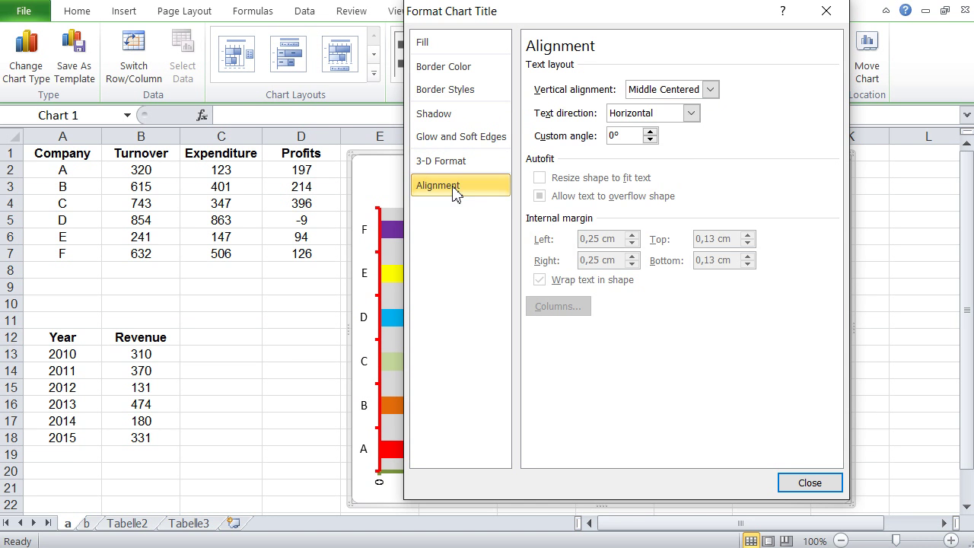
click(803, 484)
click(717, 177)
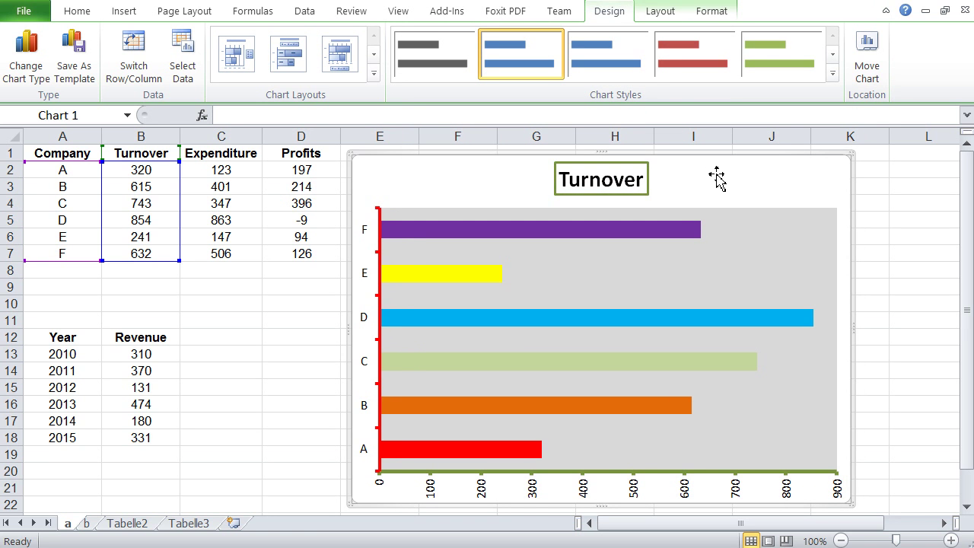